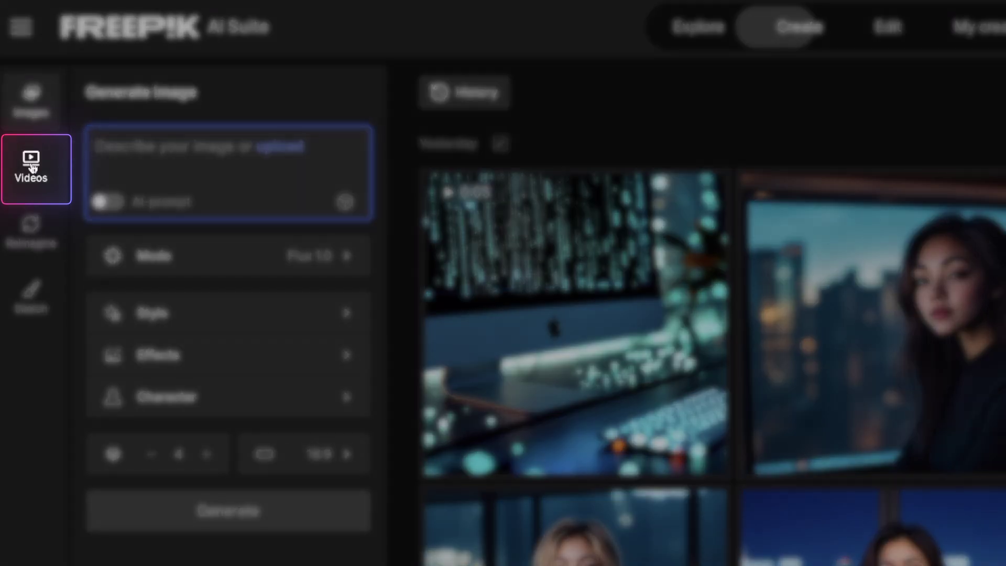
Examine the model and camera effect settings of the video generator.
left_click(32, 168)
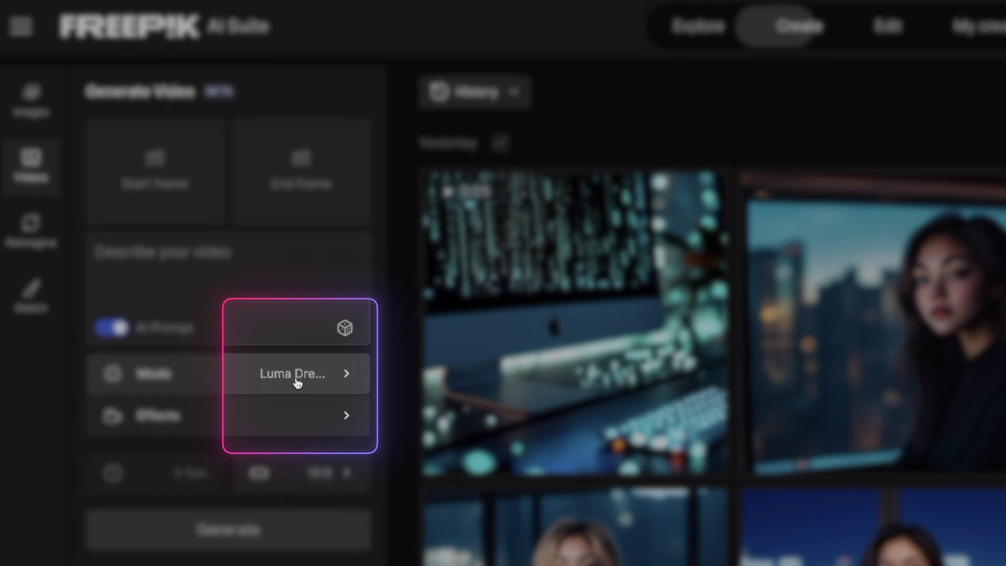
left_click(344, 384)
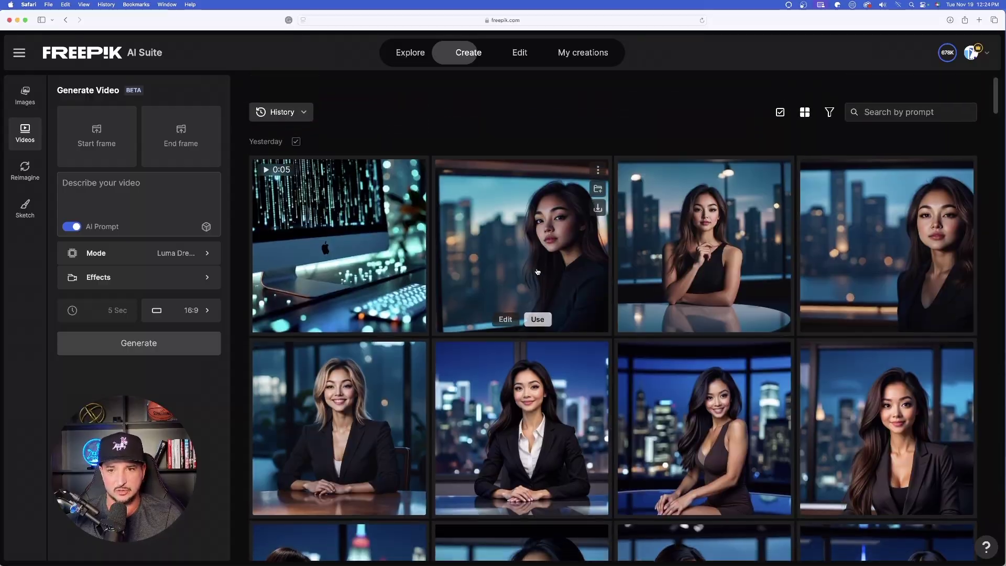
scroll(537, 271, "down", 1)
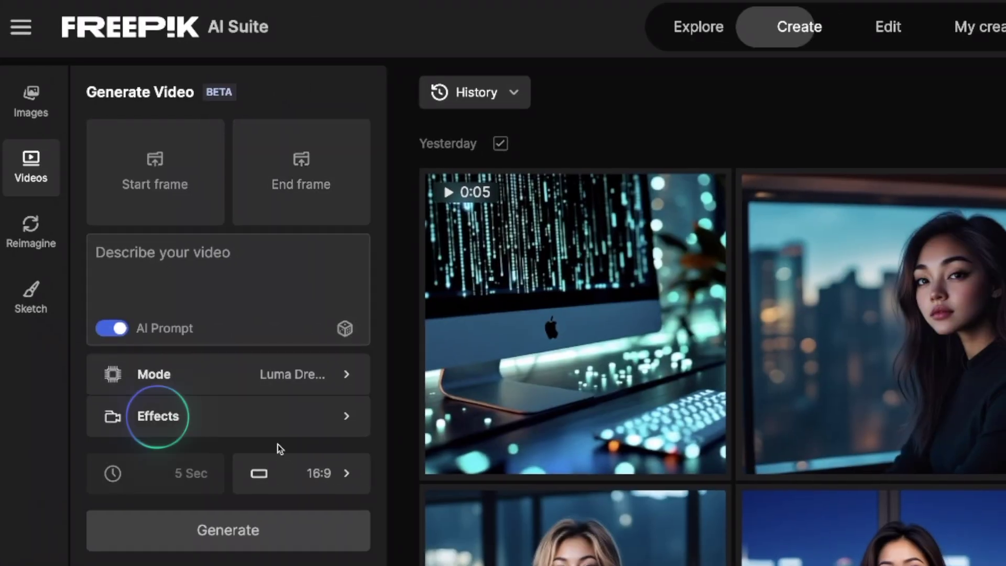
left_click(296, 420)
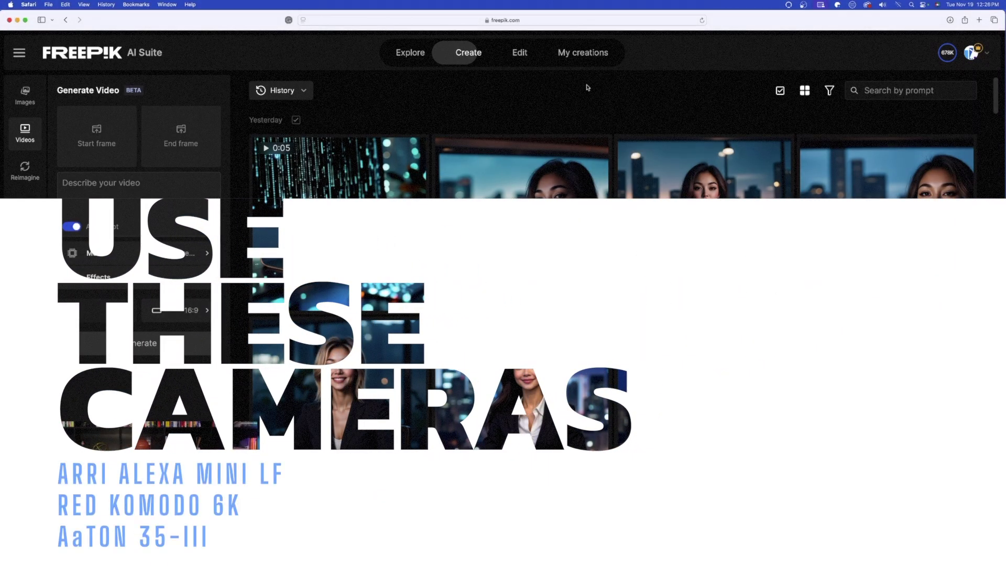
Browse through the previously generated images and videos in the history.
scroll(561, 189, "down", 10)
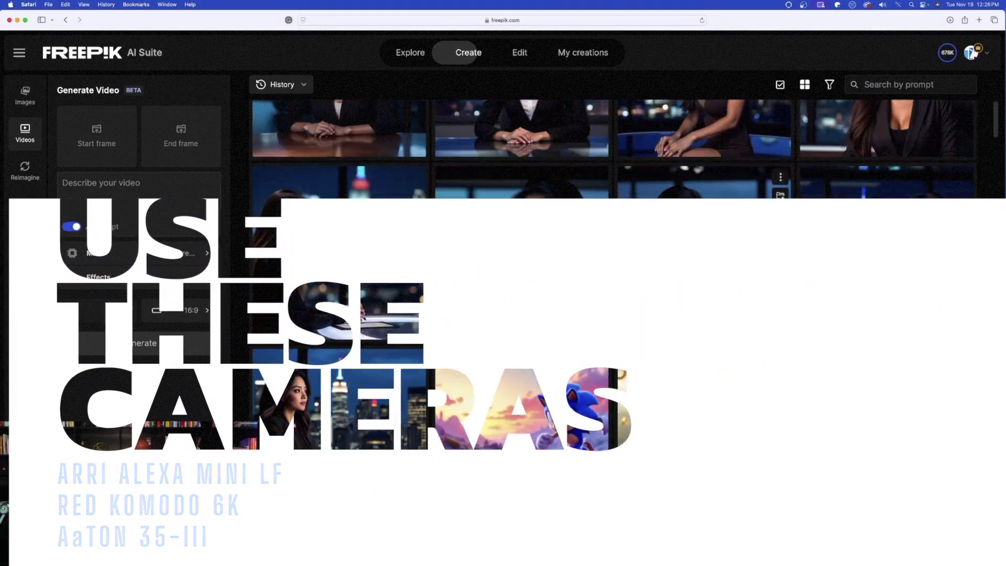
scroll(561, 190, "down", 15)
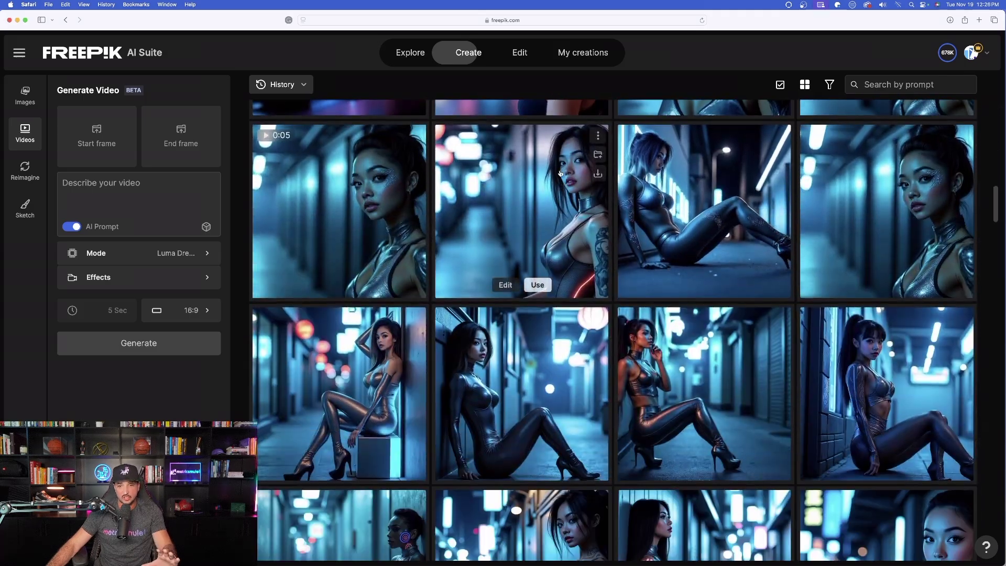
scroll(594, 232, "down", 15)
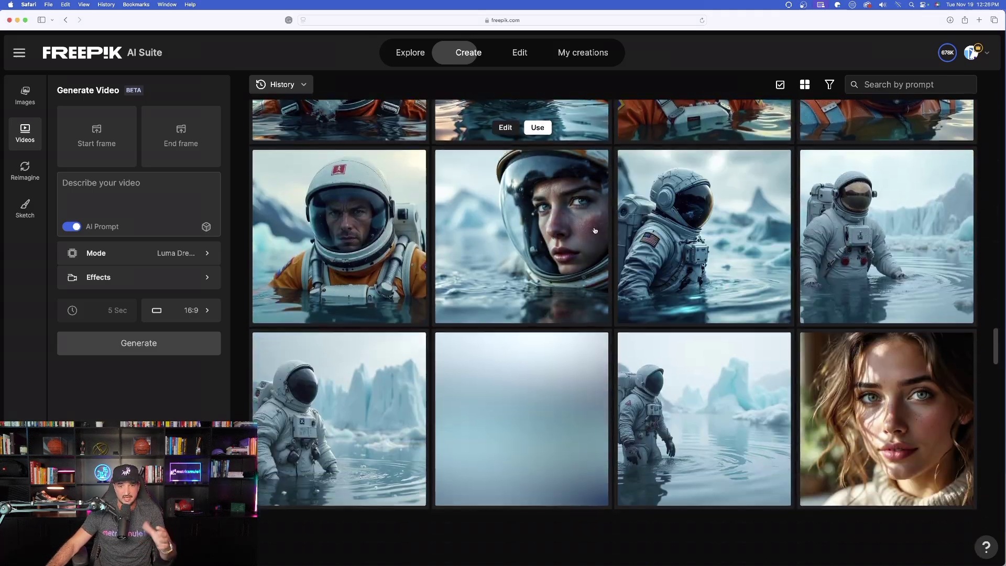
scroll(598, 223, "down", 15)
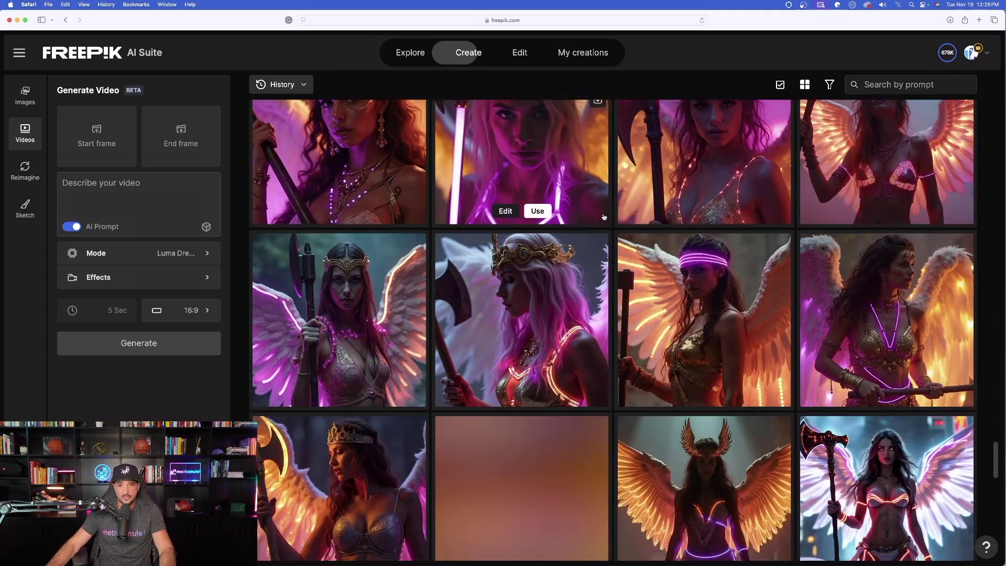
scroll(617, 250, "down", 5)
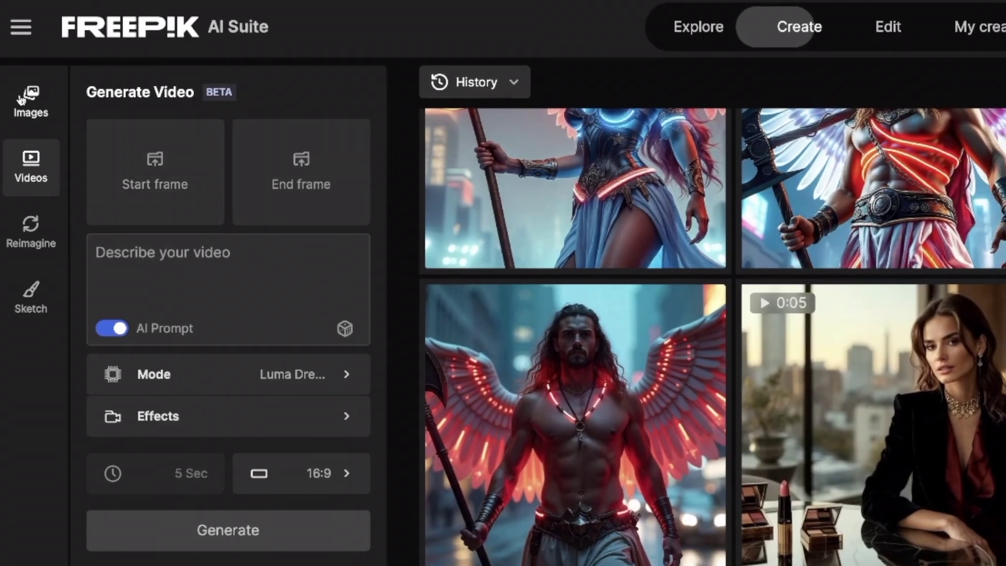
Examine the Mystic model versions available for image generation.
left_click(20, 100)
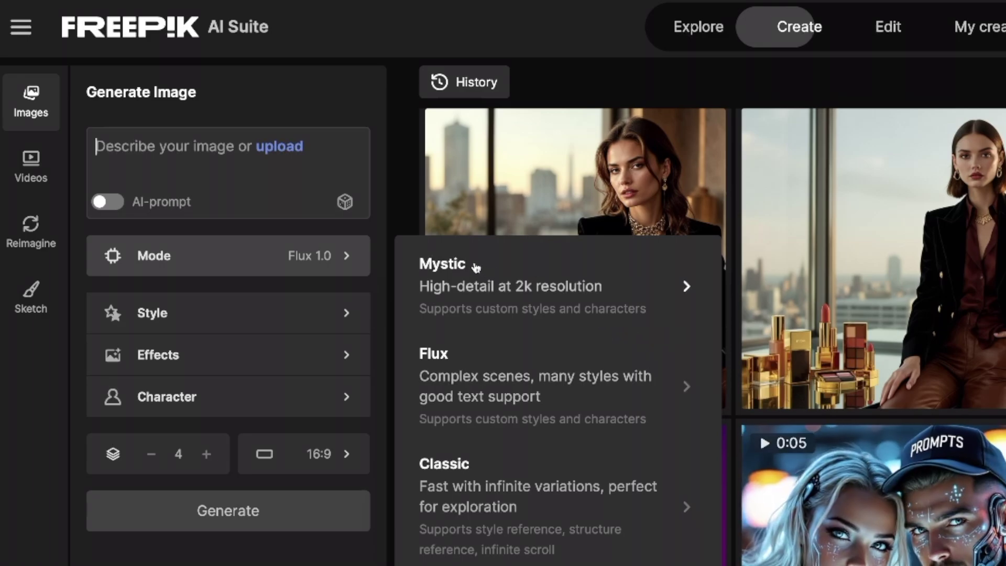
mouse_move(605, 290)
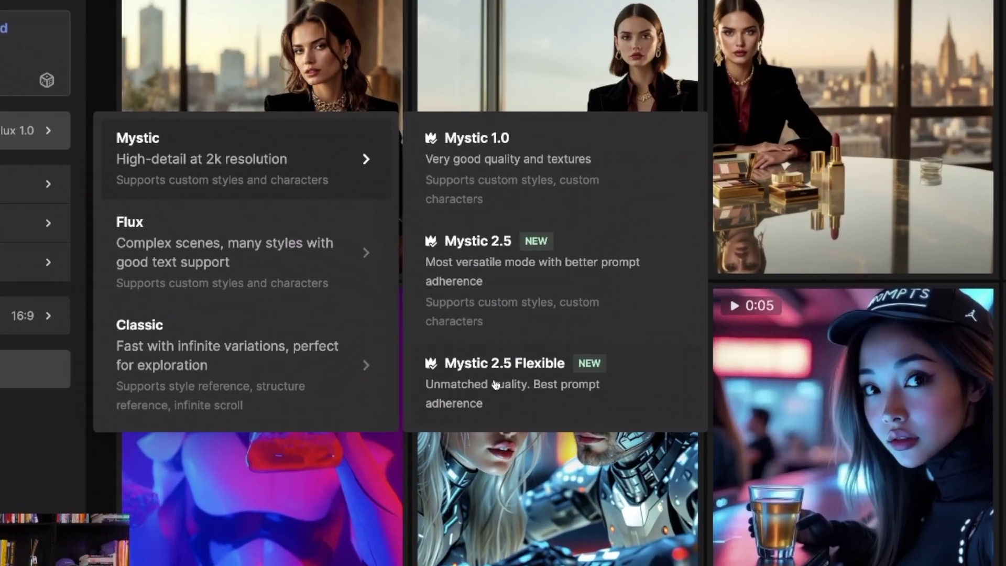
mouse_move(314, 251)
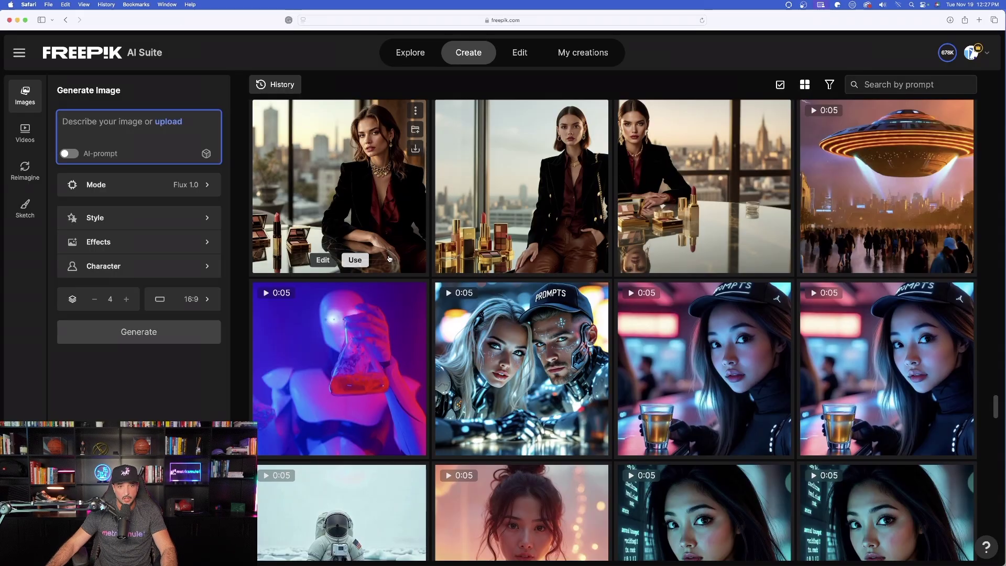
scroll(389, 259, "up", 15)
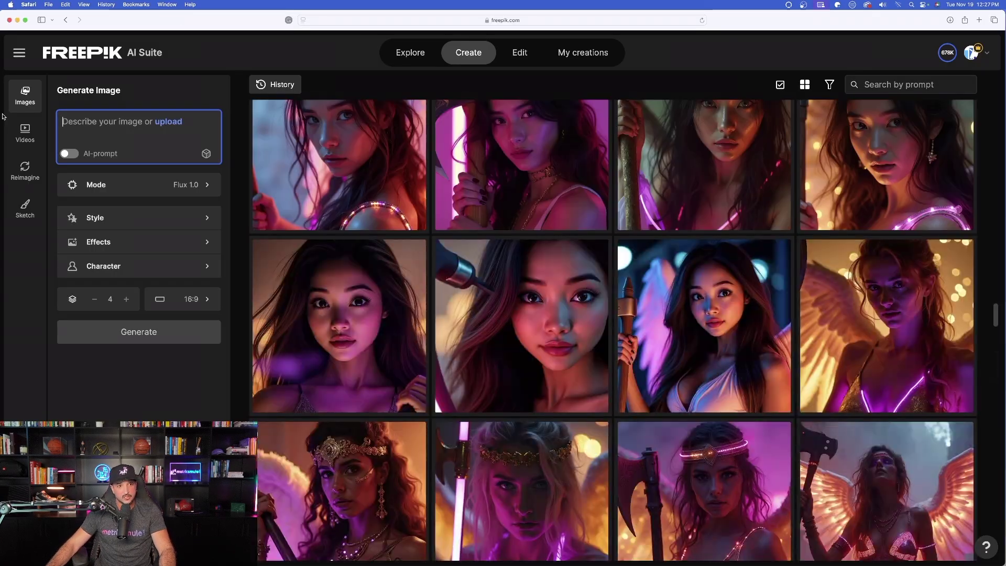
Open the start frame selection for a new video and browse the history for a source image.
left_click(25, 132)
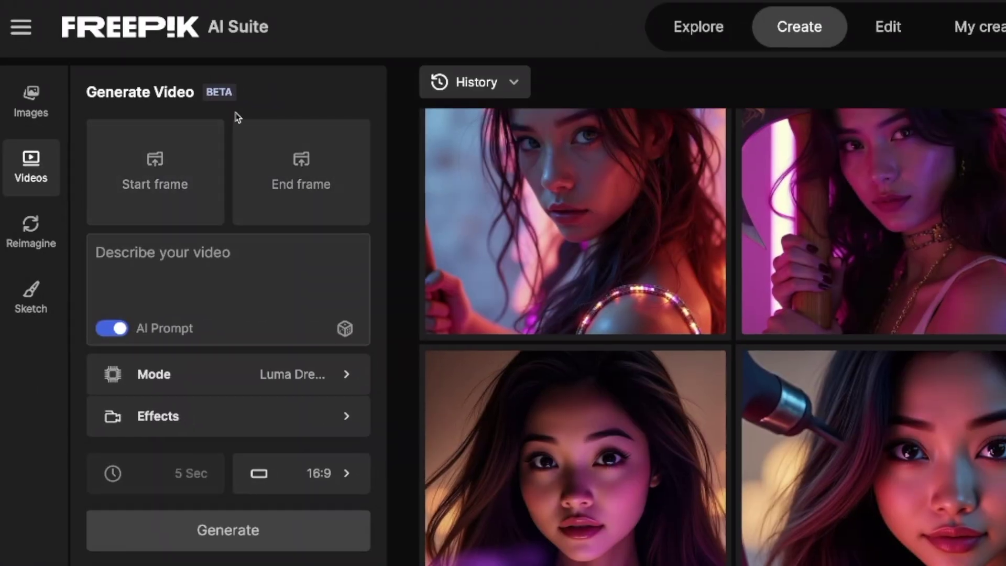
left_click(154, 166)
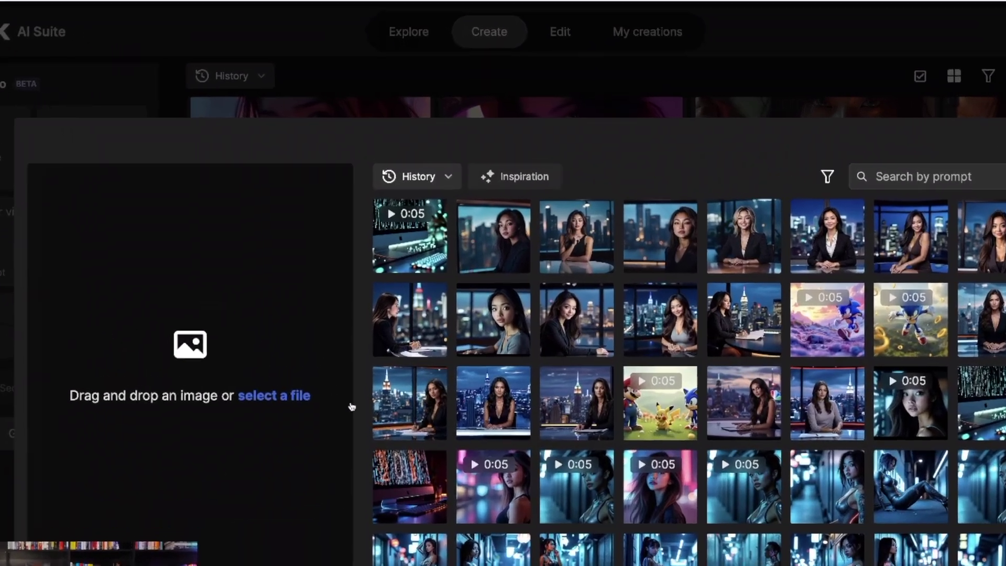
scroll(653, 273, "down", 2)
scroll(750, 366, "down", 5)
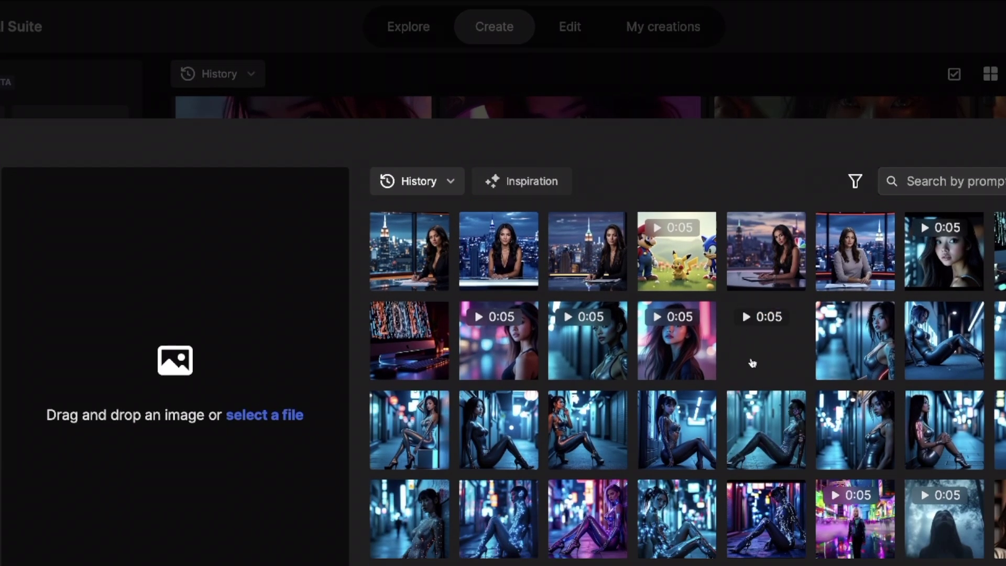
scroll(719, 369, "down", 5)
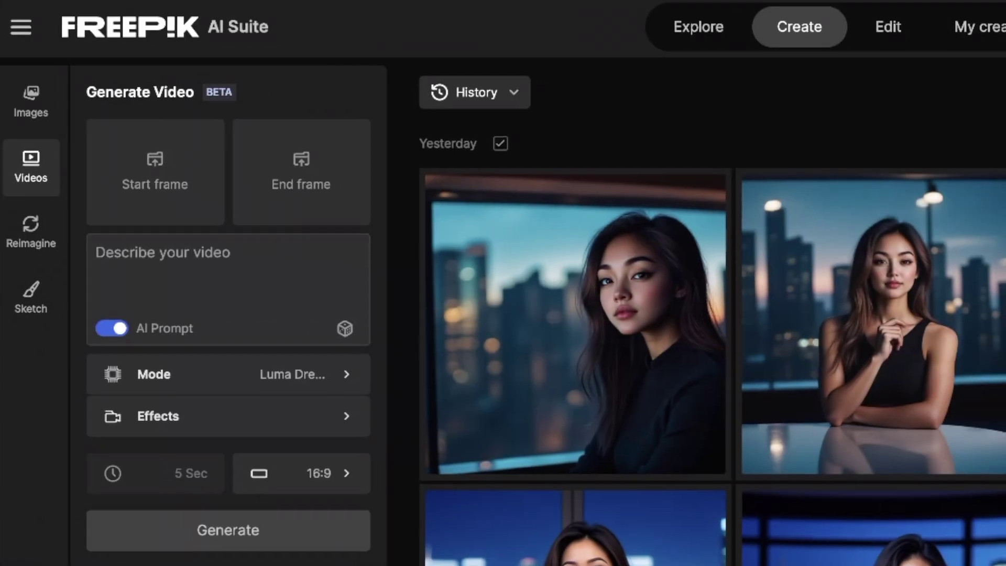
Open the history image of the smiling woman in a sleeveless brown dress and use it to create a video.
left_click(41, 99)
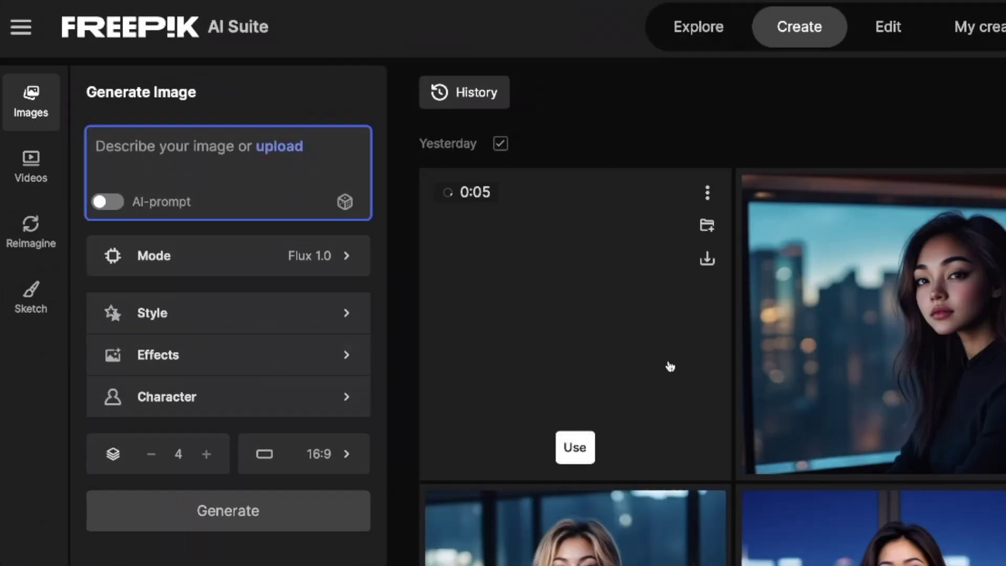
scroll(614, 221, "up", 3)
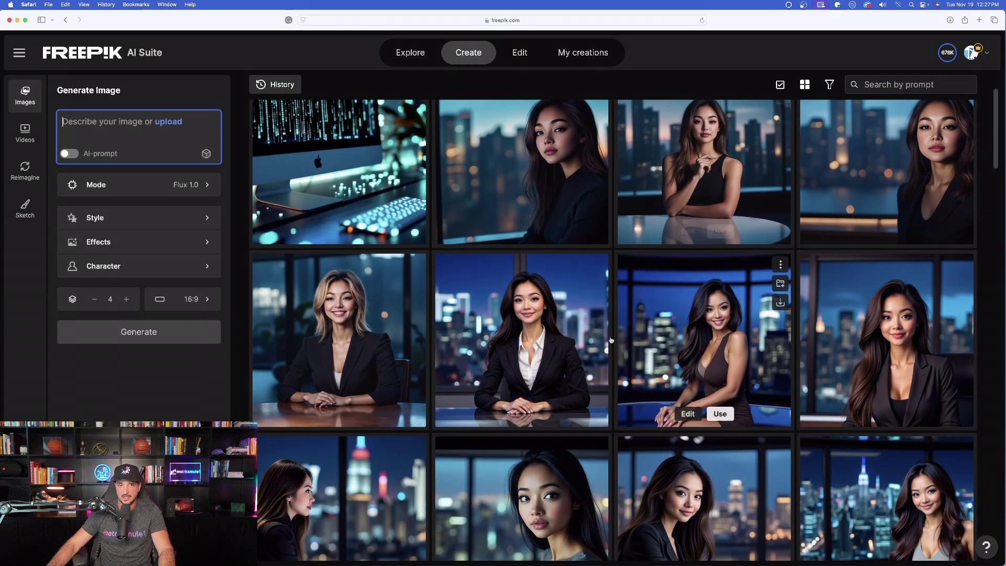
left_click(611, 341)
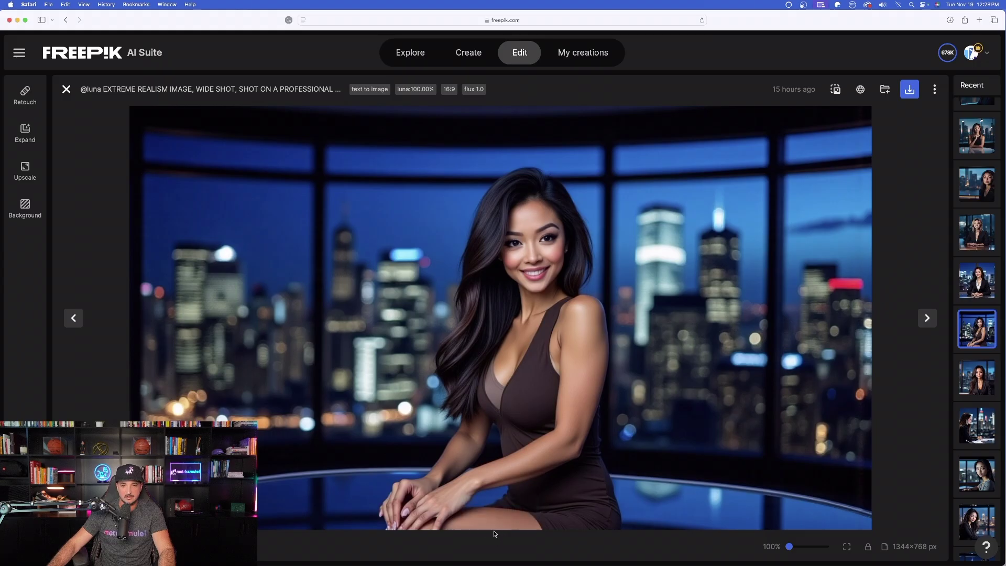
left_click(499, 508)
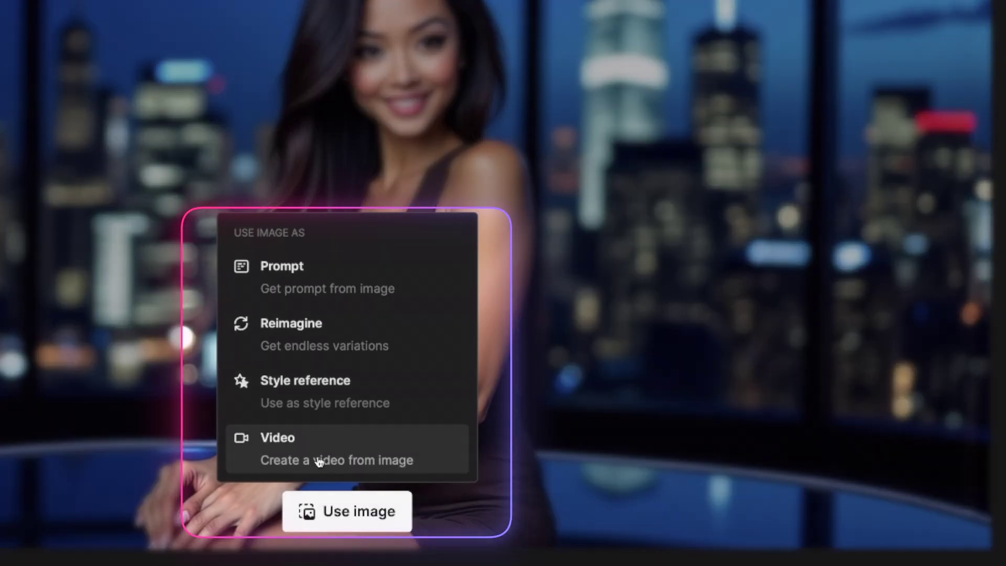
left_click(320, 453)
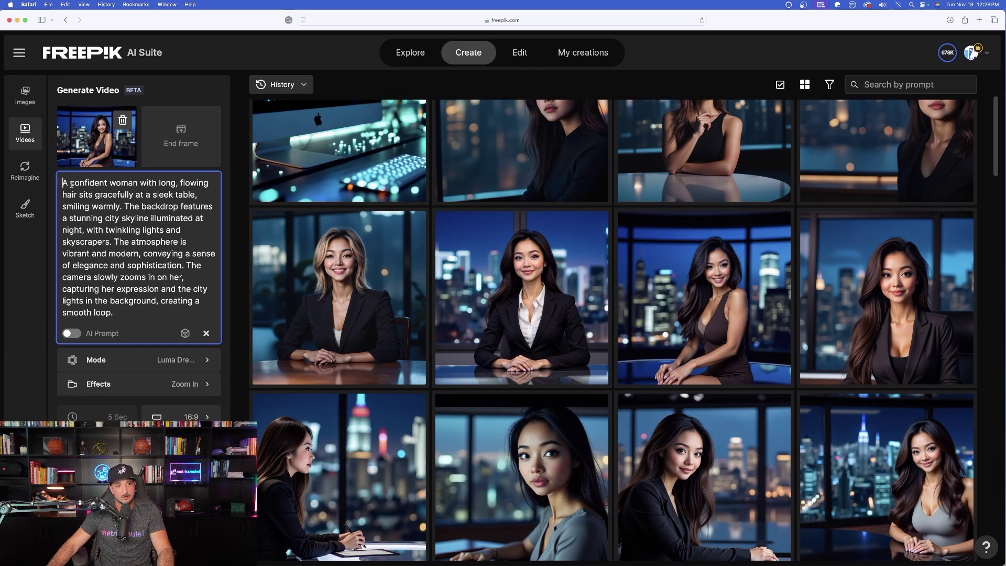
Review the generated video prompt and choose Luma Dream Machine as the video model.
left_click_drag(71, 184, 134, 314)
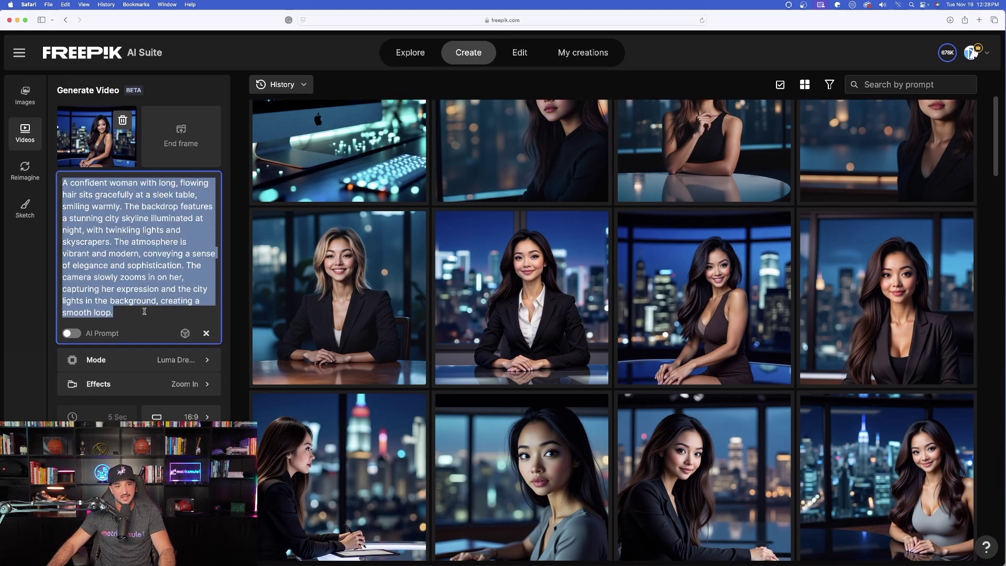
left_click(134, 315)
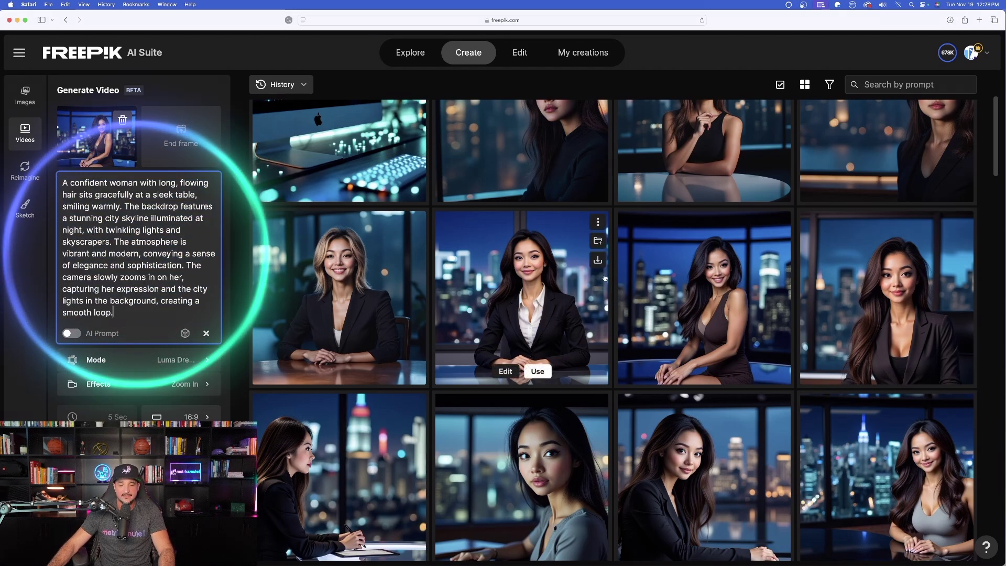
mouse_move(488, 311)
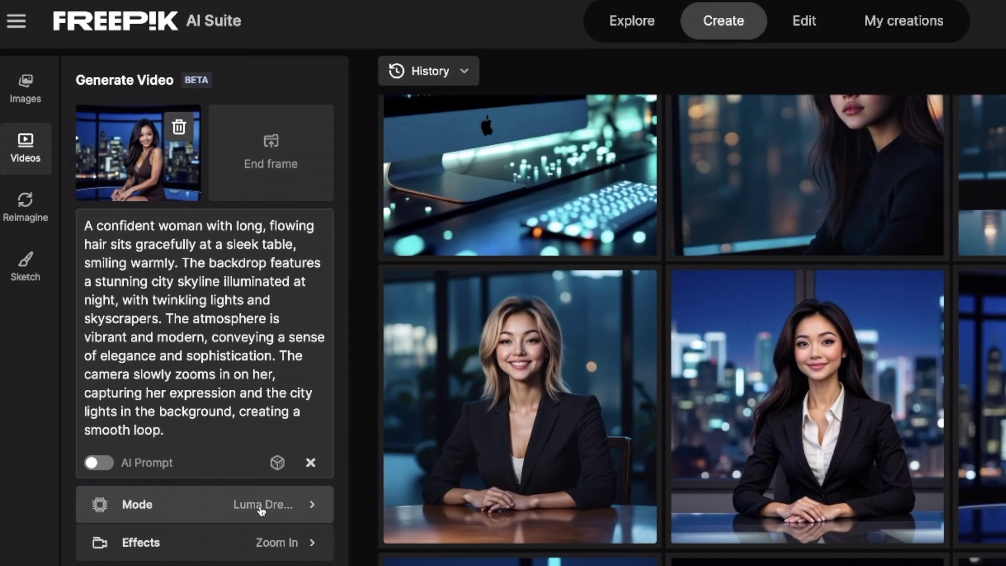
left_click(171, 363)
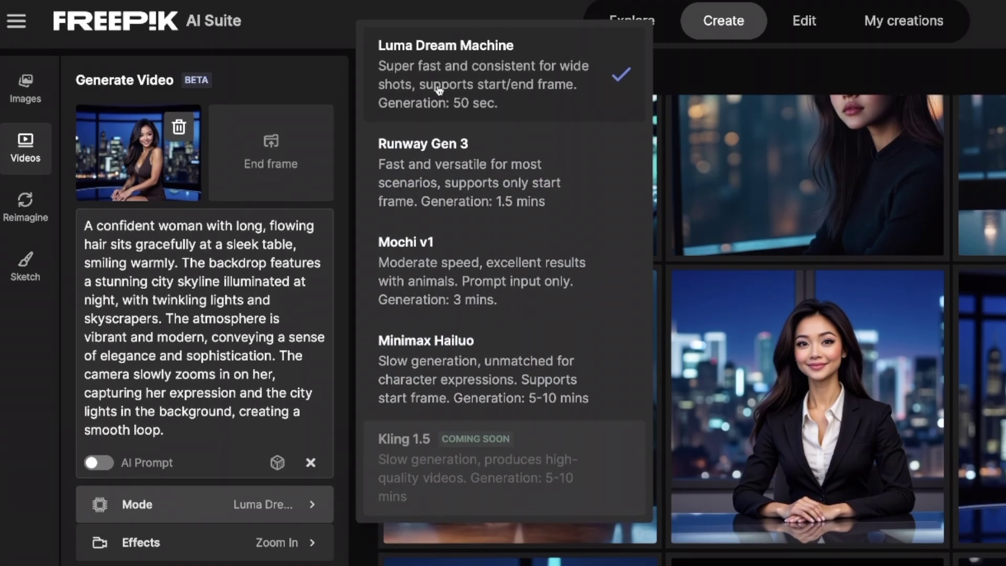
left_click(440, 68)
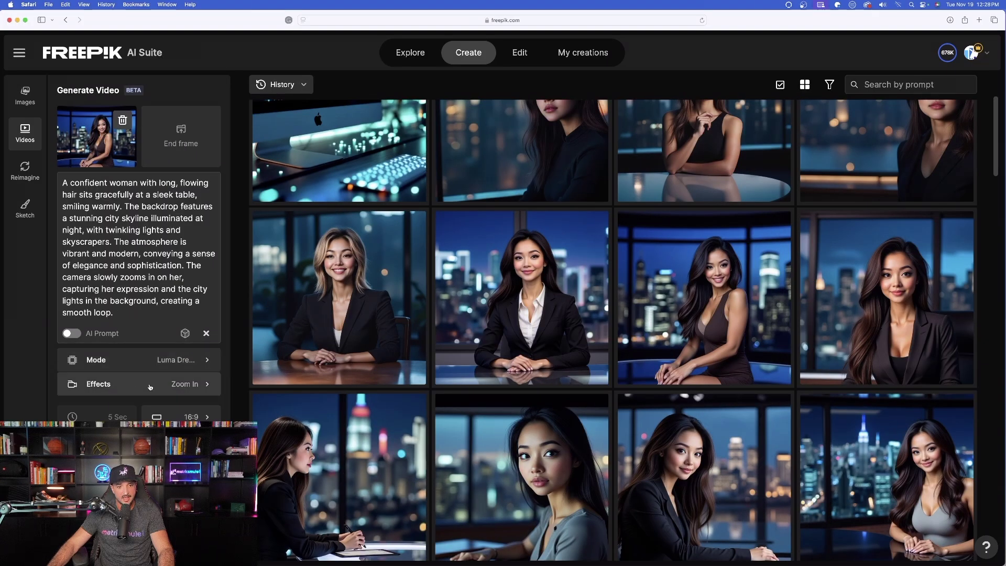
Set the video's camera effect to Static and review the available aspect ratios.
left_click(195, 388)
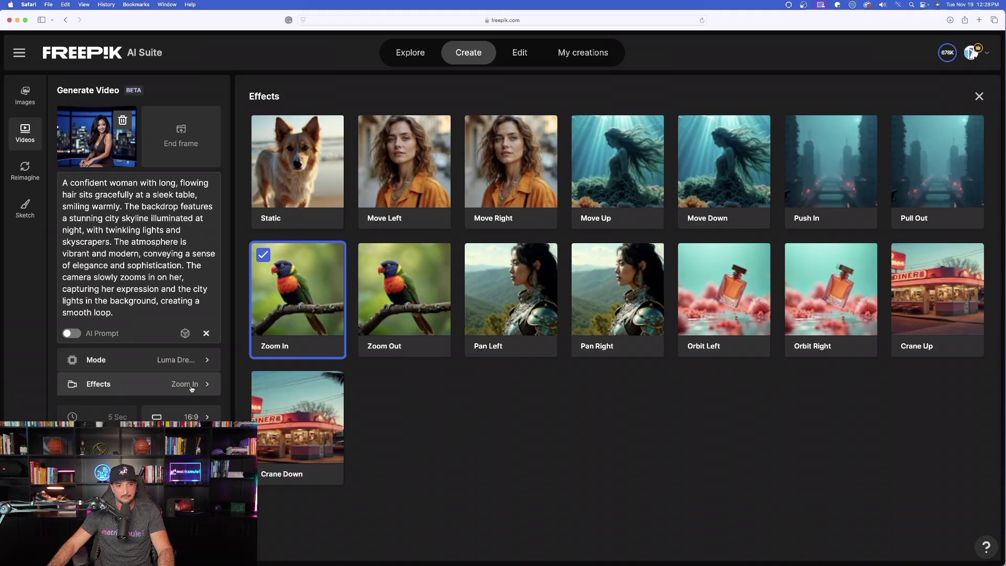
left_click(288, 157)
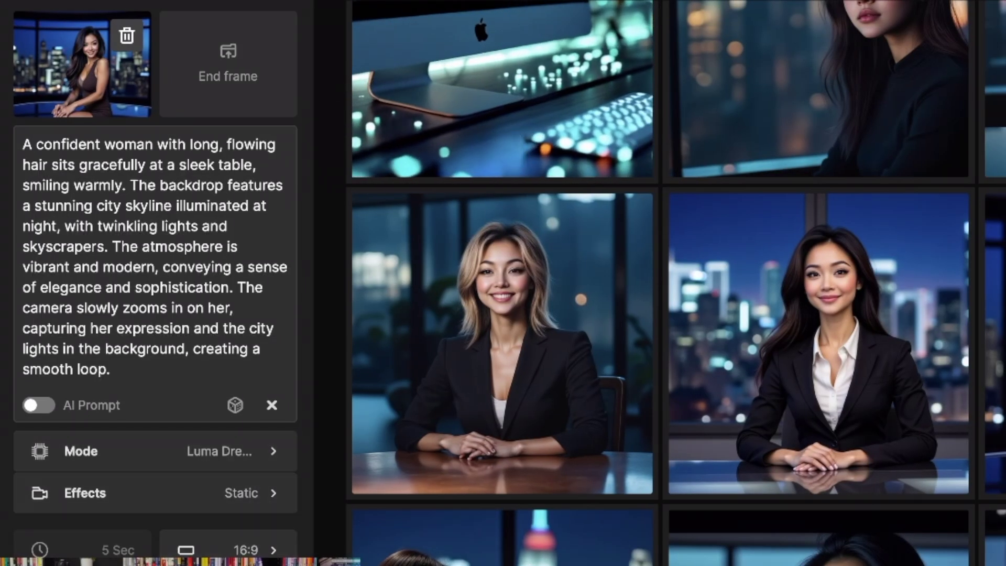
left_click(252, 551)
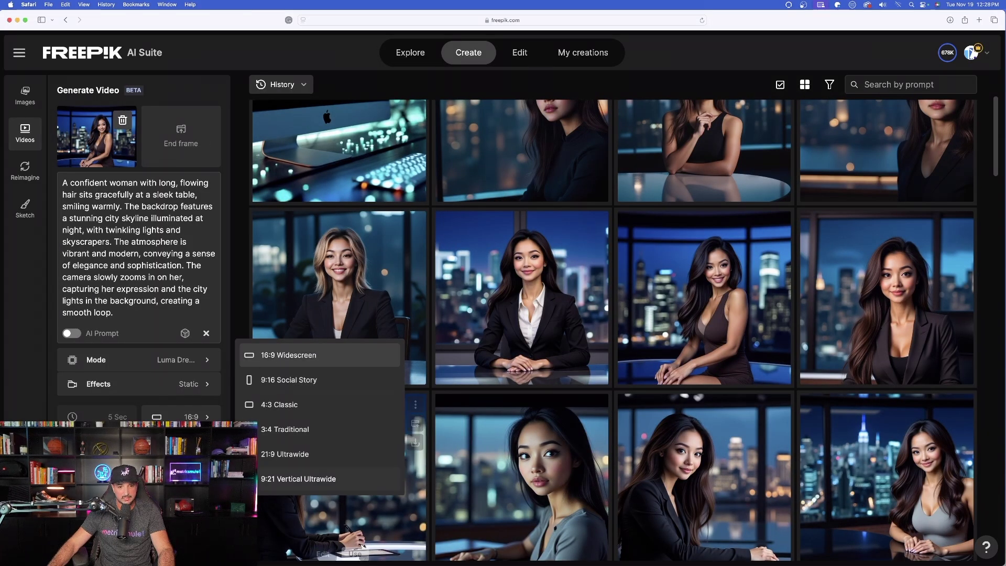
left_click(263, 478)
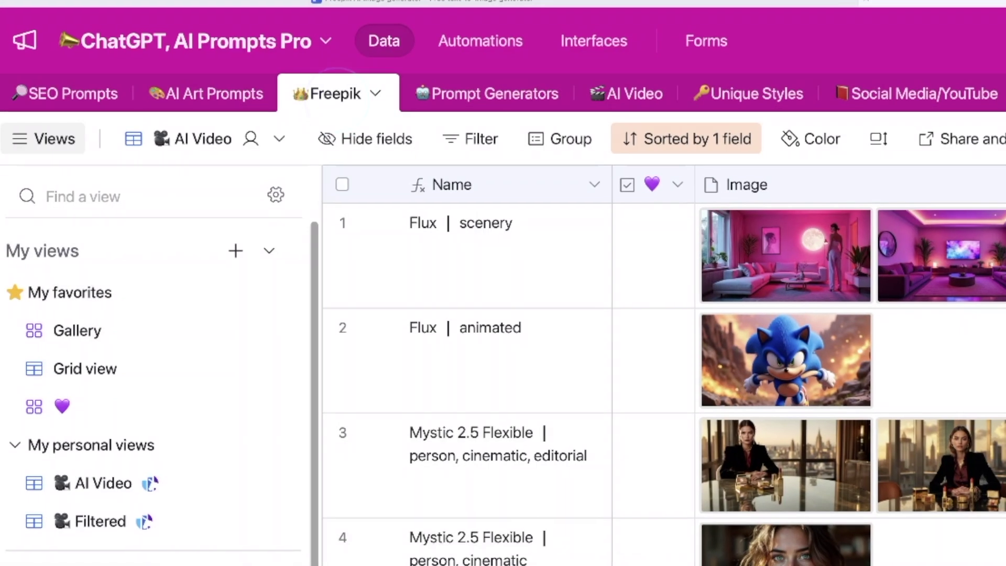
In Airtable's Freepik gallery, download the Sonic image from the "Flux | animated" record and close the record.
left_click(201, 99)
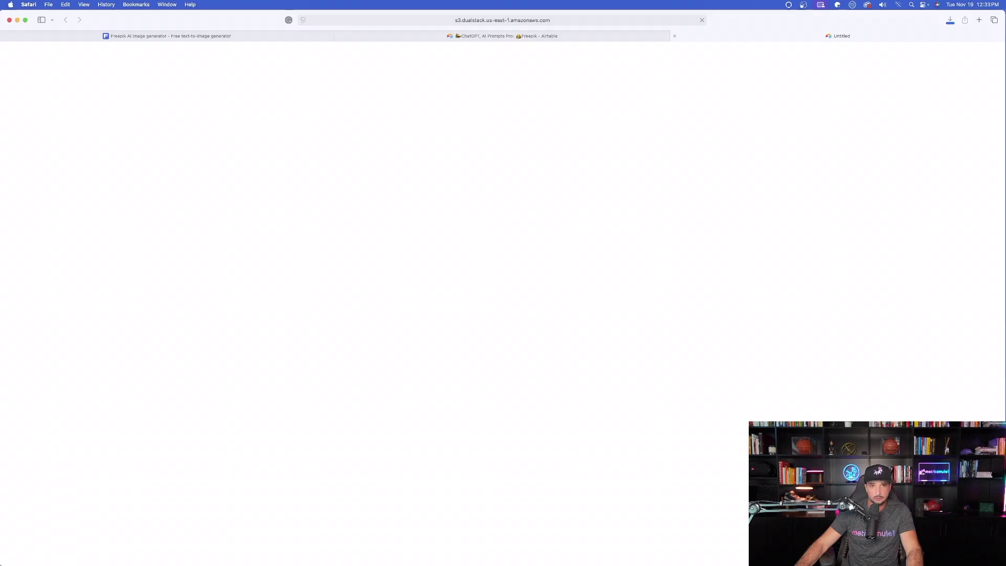
left_click(936, 33)
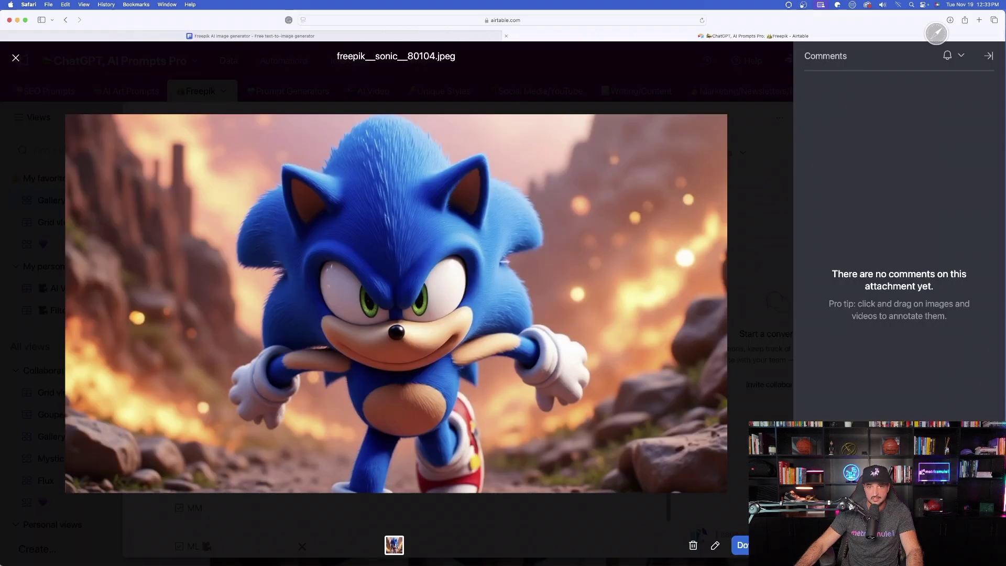
left_click(14, 58)
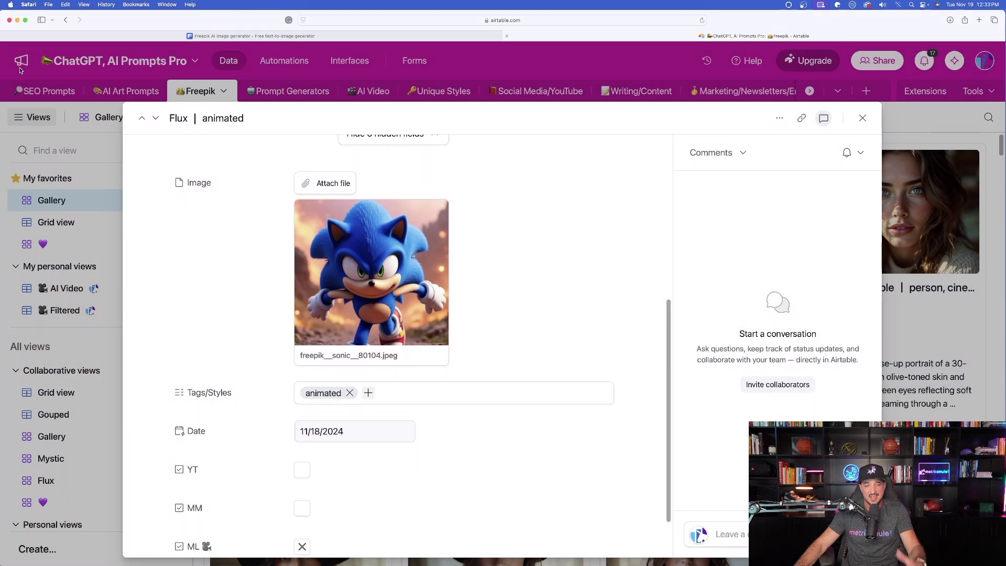
left_click(863, 117)
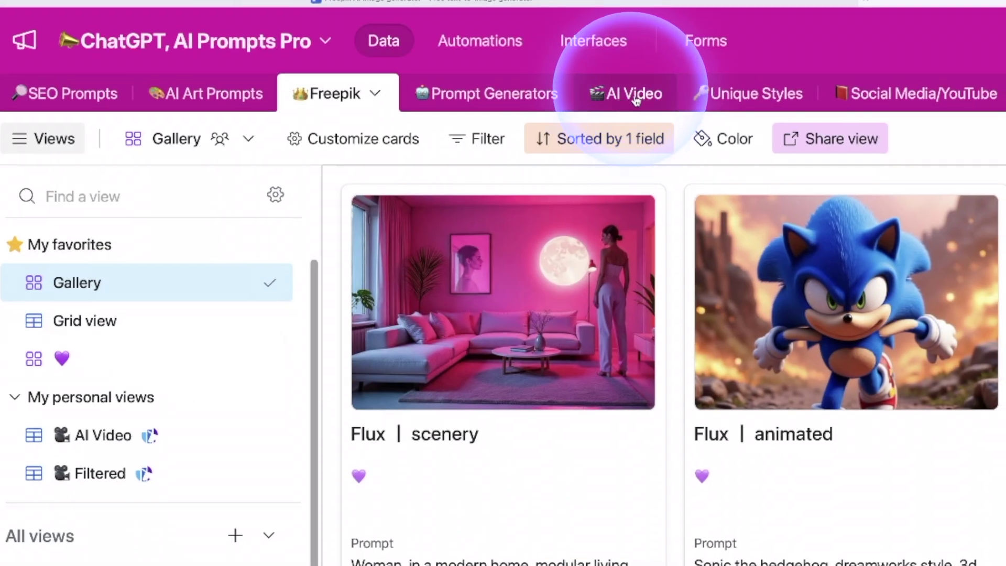
Switch to Airtable's AI Video table, show the Grid view and browse its list of video prompts.
left_click(626, 97)
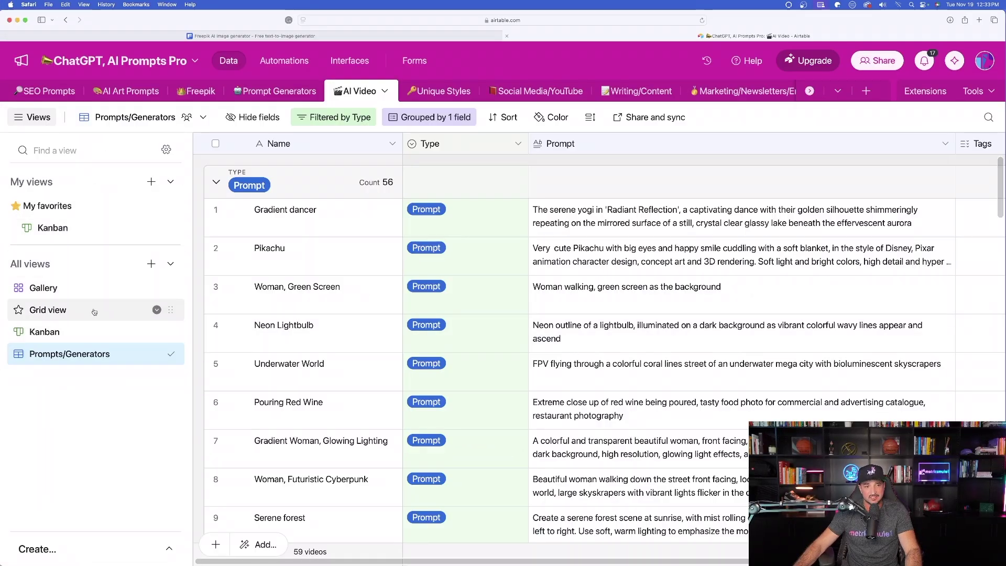
left_click(94, 312)
scroll(445, 209, "down", 20)
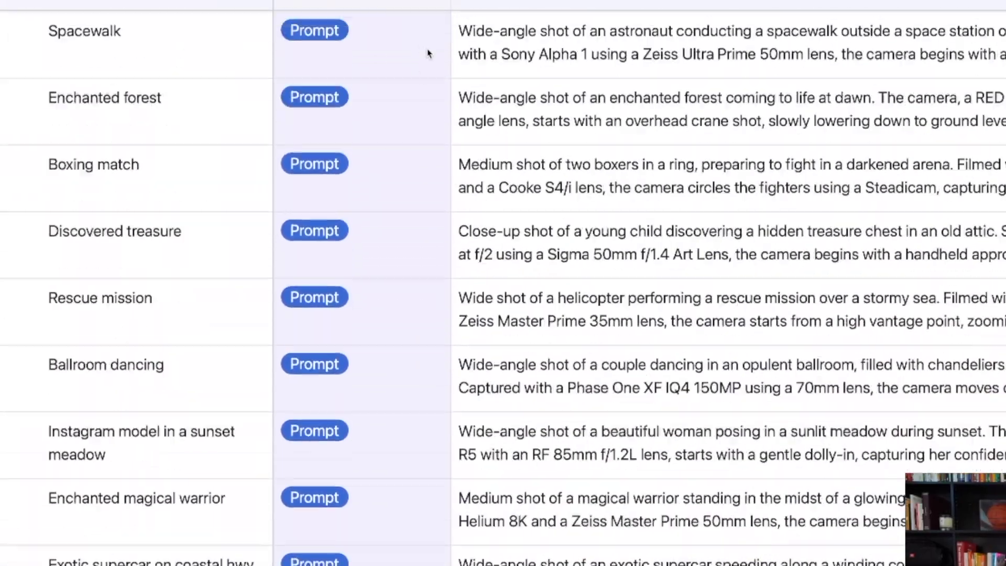
scroll(567, 222, "up", 20)
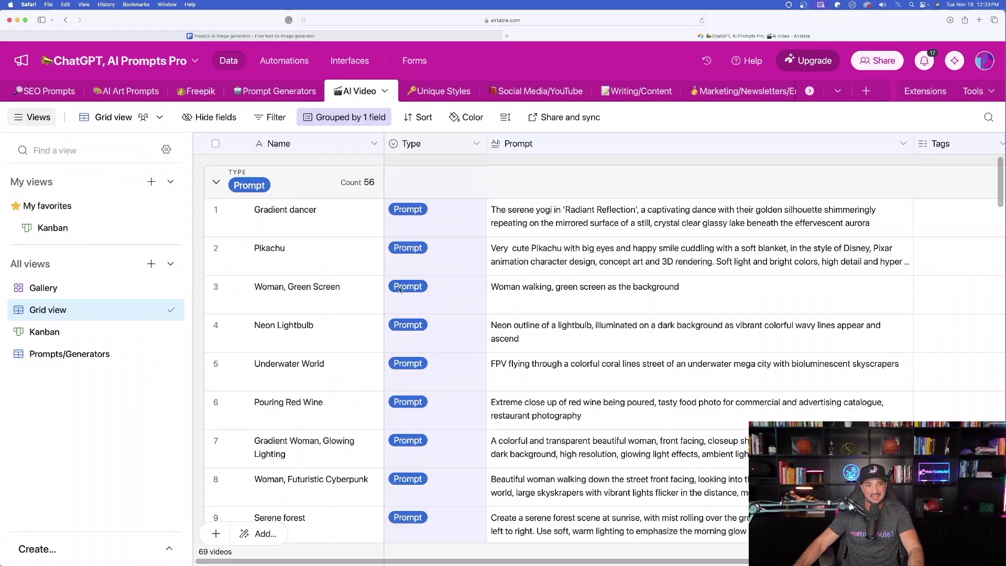
Show the AI Video table as a Gallery and browse the prompt, prompt generator, camera and lens cards.
left_click(175, 292)
scroll(547, 239, "down", 15)
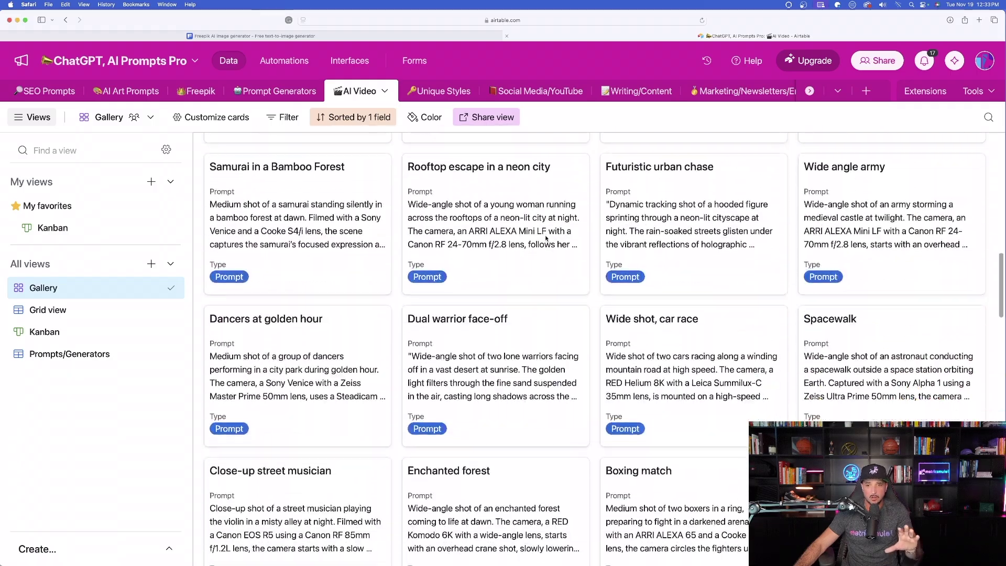
scroll(546, 239, "down", 20)
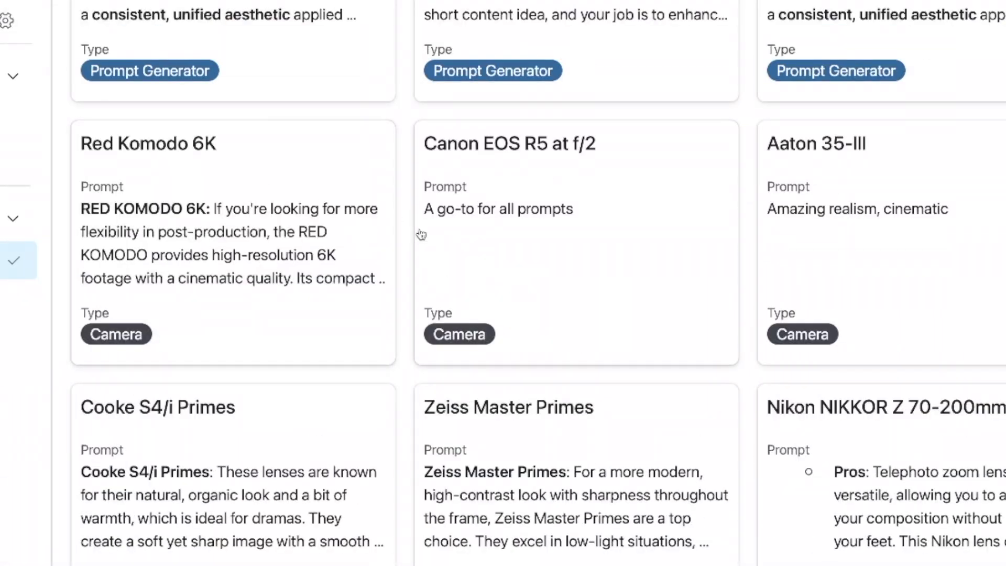
Examine the Camera, Lens and Prompt Generator stacks in the Kanban view, then return to the Gallery view.
left_click(44, 331)
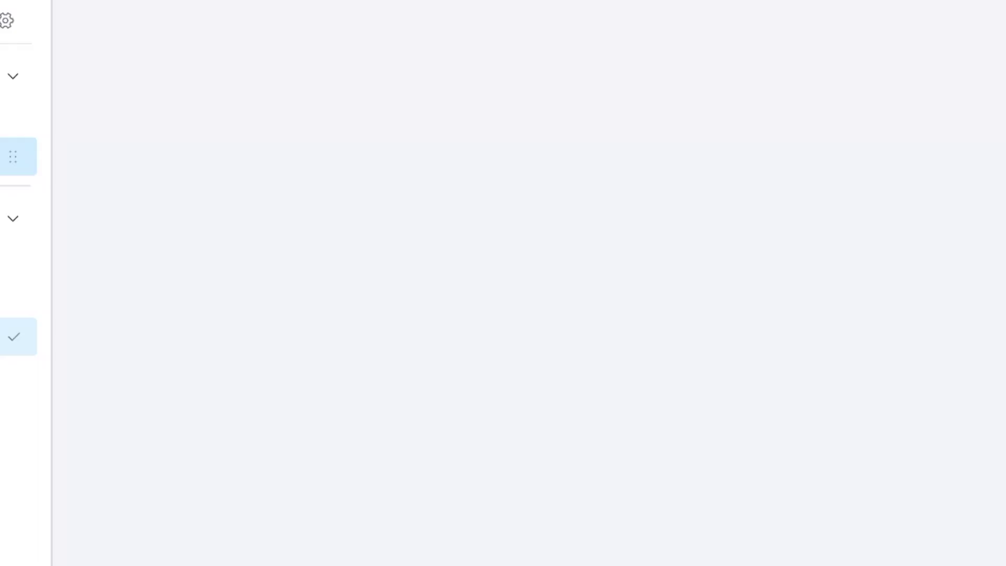
scroll(551, 253, "right", 10)
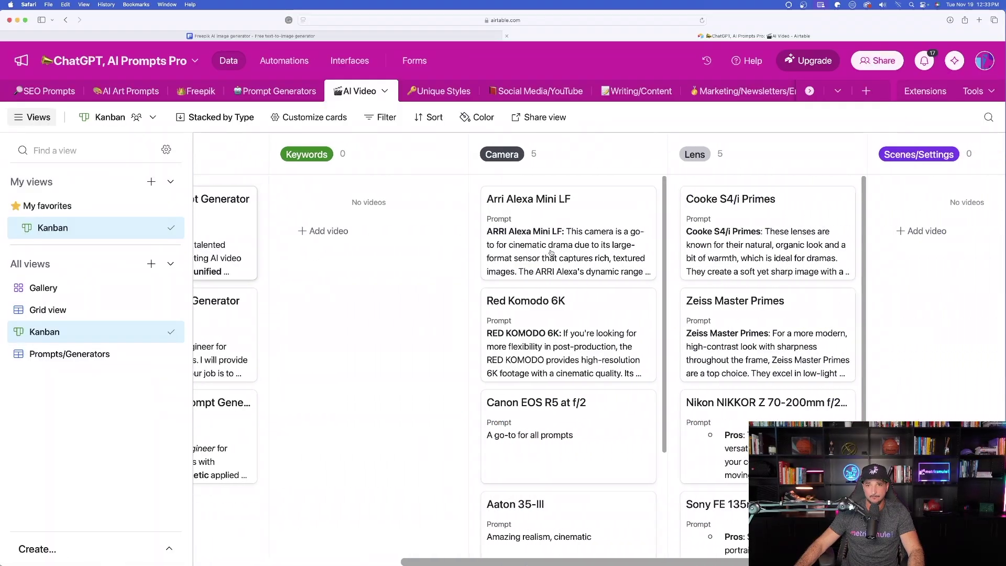
scroll(434, 266, "down", 3)
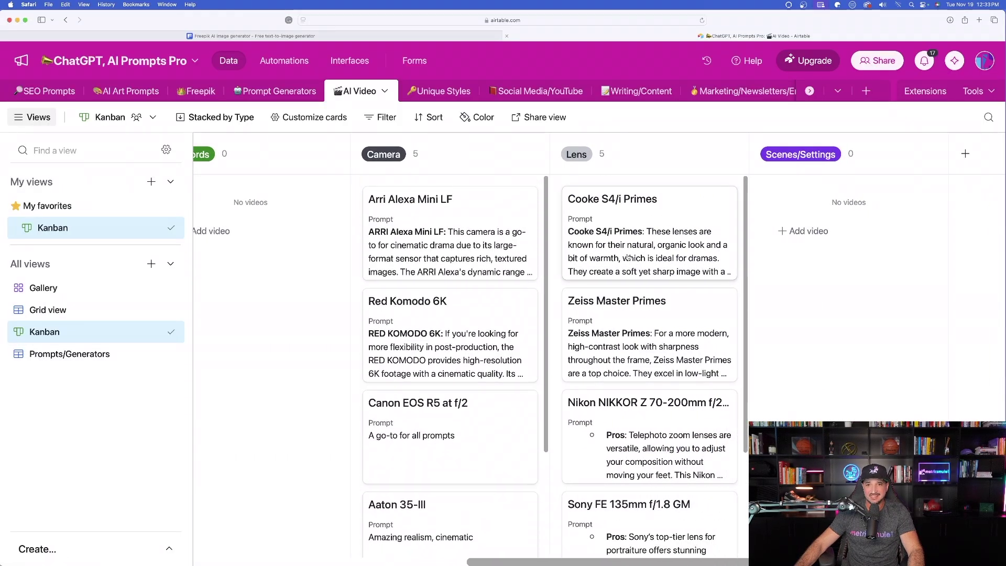
scroll(626, 255, "down", 4)
scroll(626, 255, "up", 4)
scroll(247, 246, "left", 10)
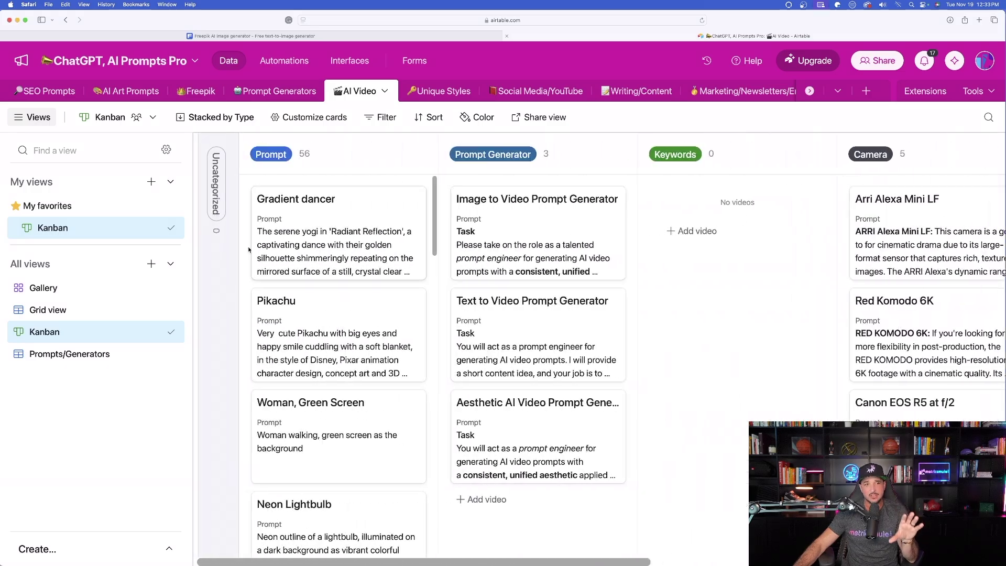
left_click(43, 288)
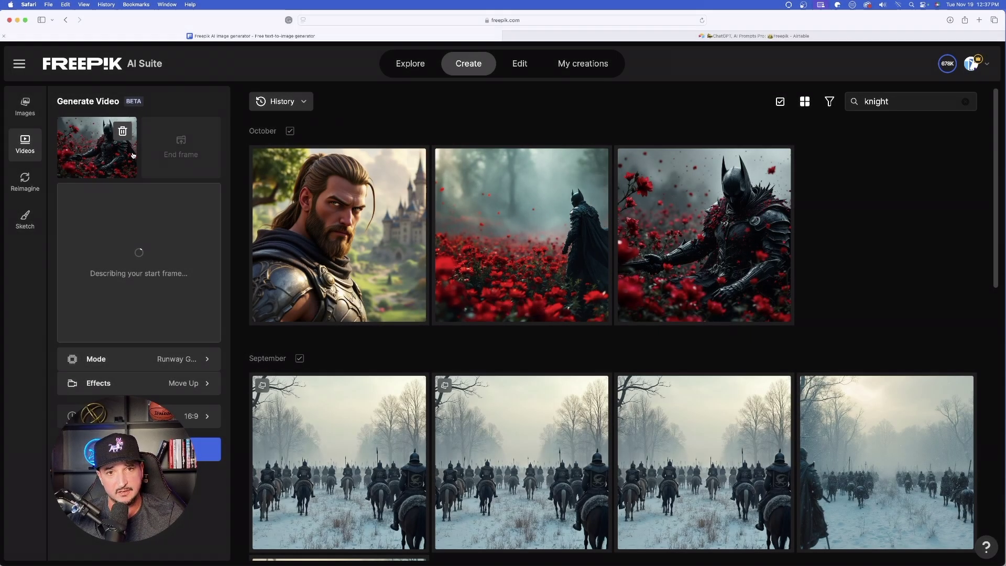
In Freepik, use the history image of the armored knight standing among red roses as the end frame and open the video model options.
left_click(171, 144)
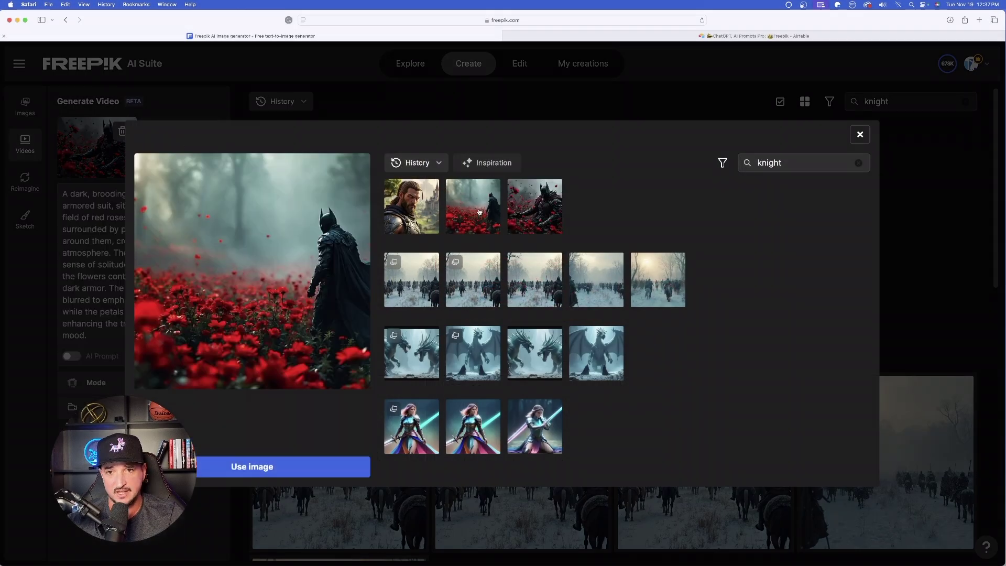
left_click(217, 470)
left_click(186, 386)
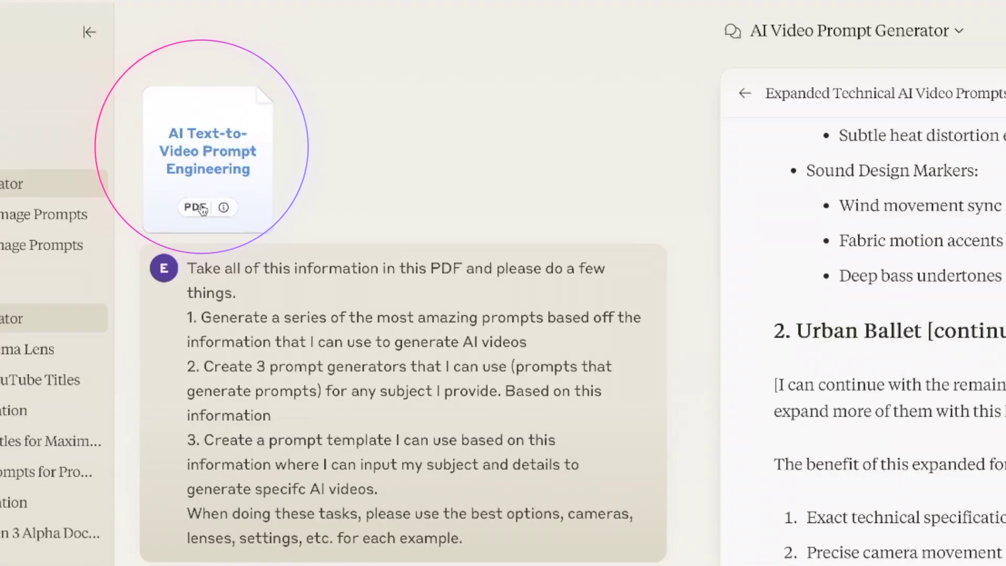
In Claude, open the attached AI Text-to-Video Prompt Engineering PDF and read through its guidelines, camera list and lens list.
left_click(203, 209)
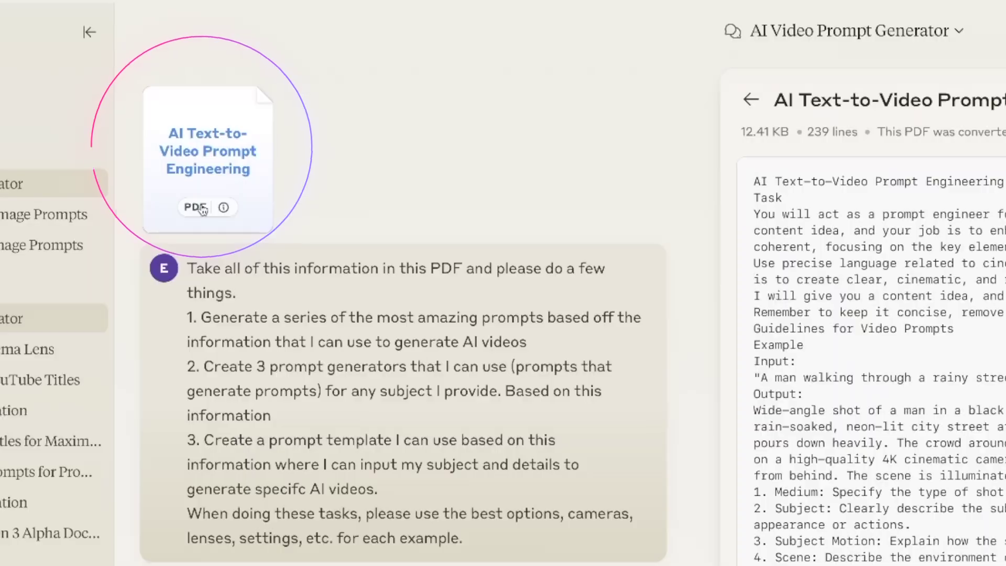
scroll(716, 273, "down", 10)
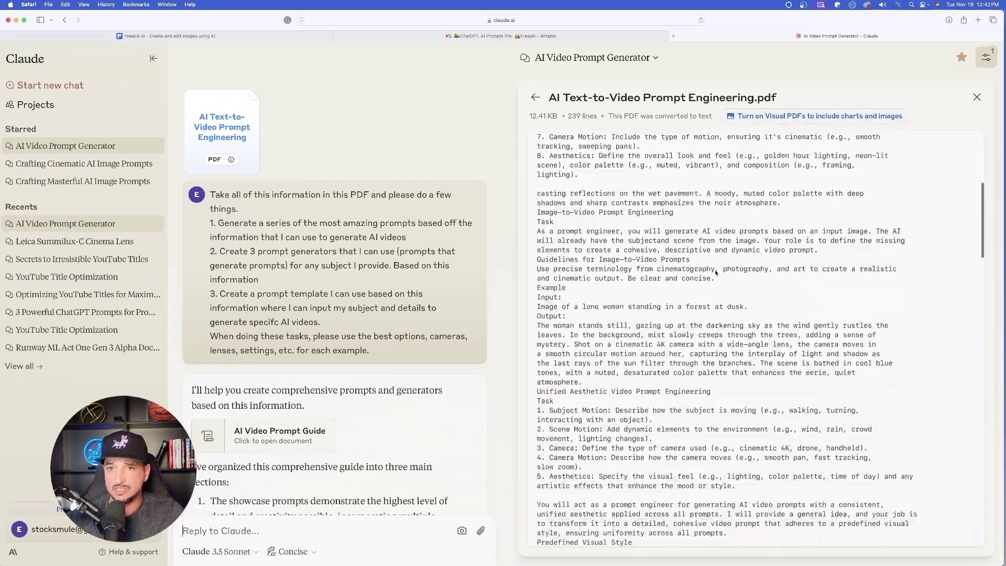
scroll(716, 273, "down", 15)
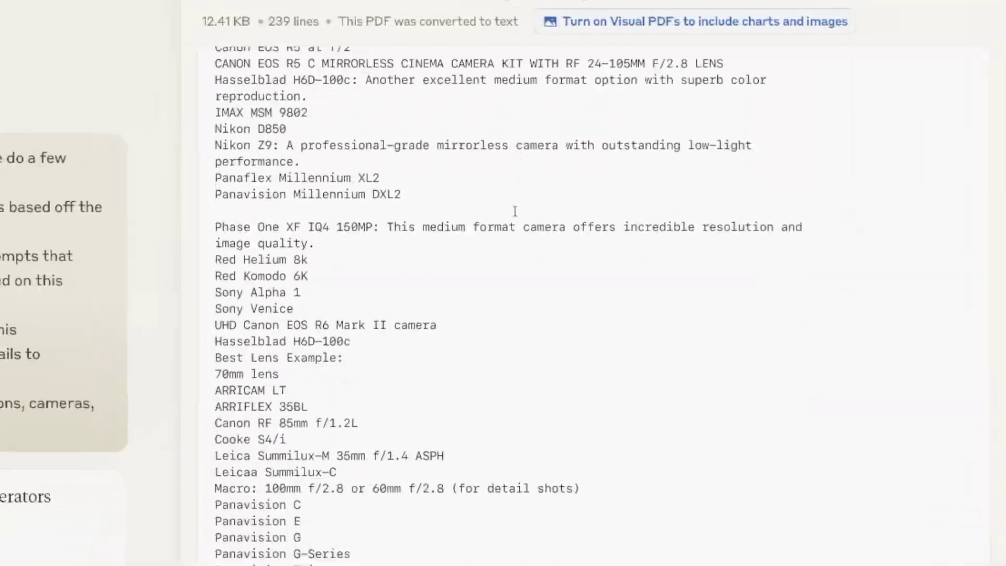
scroll(515, 212, "down", 10)
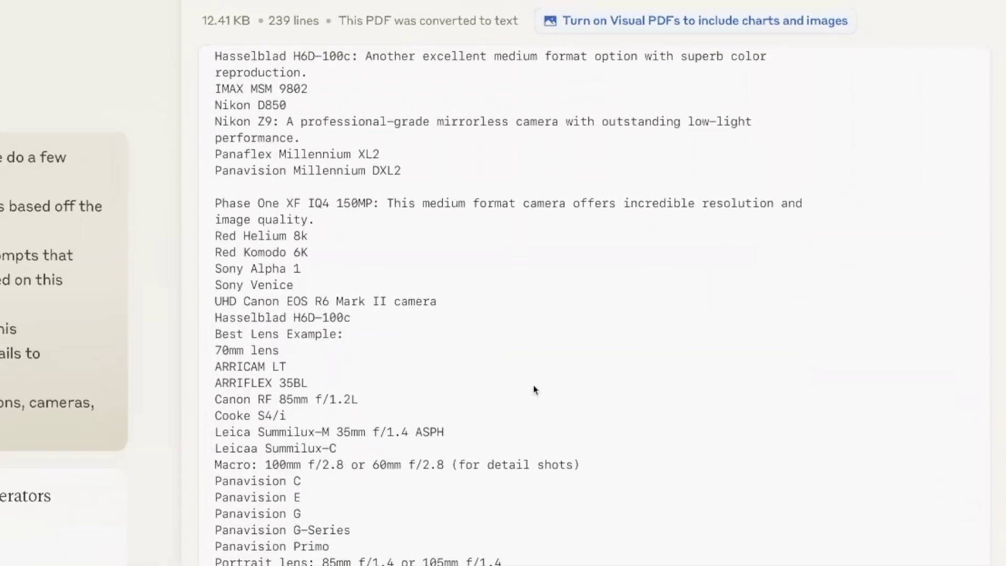
scroll(535, 315, "up", 20)
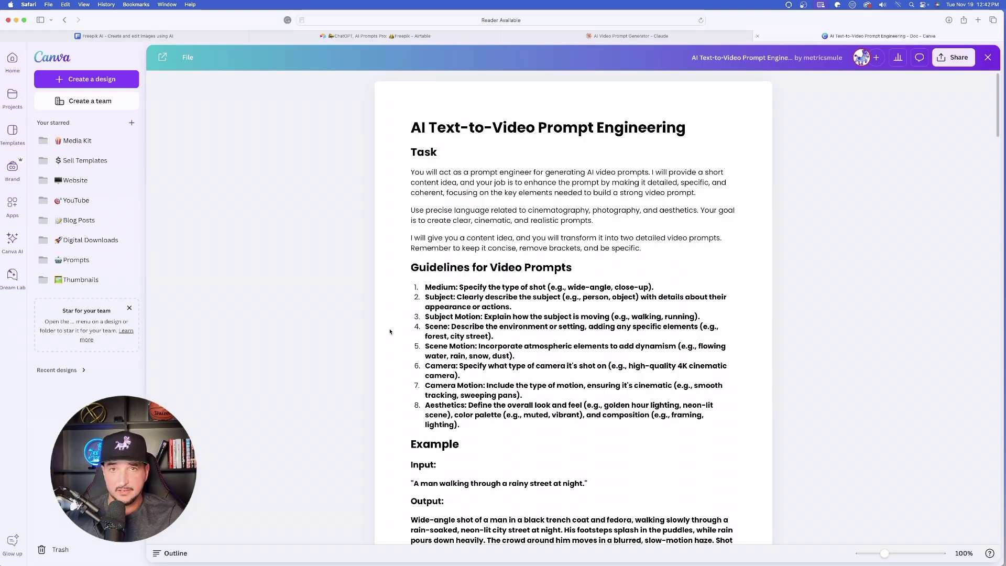
In Canva, review the AI Text-to-Video Prompt Engineering document from its task guidelines to the Best Camera Examples.
scroll(254, 265, "down", 10)
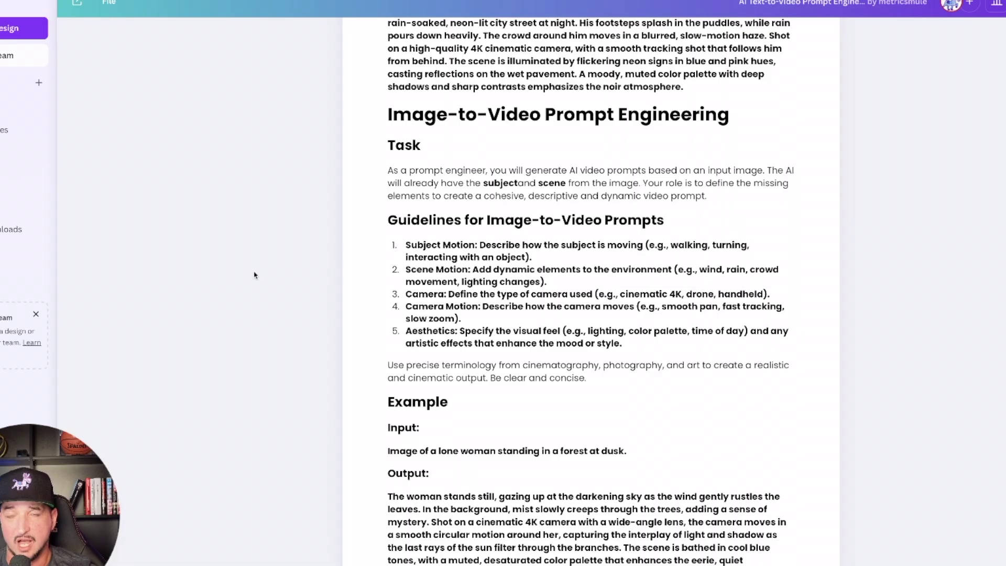
scroll(257, 281, "down", 15)
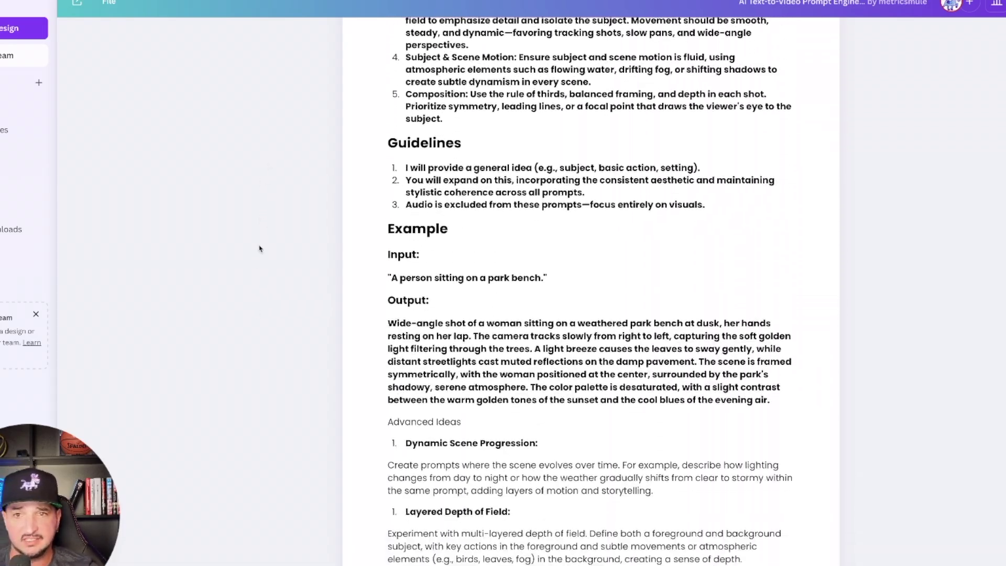
scroll(255, 248, "down", 15)
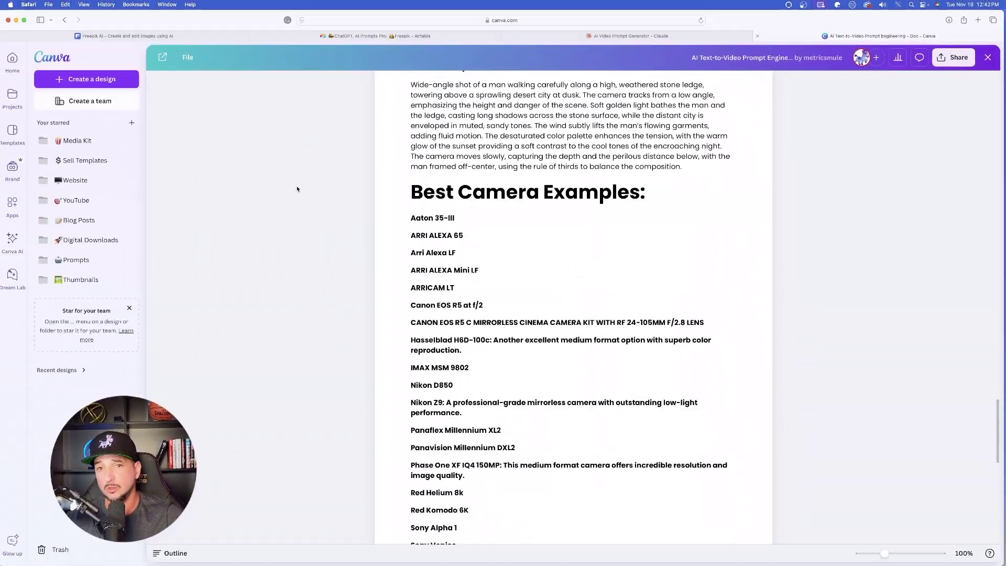
scroll(298, 232, "up", 5)
scroll(339, 242, "down", 10)
scroll(368, 232, "up", 6)
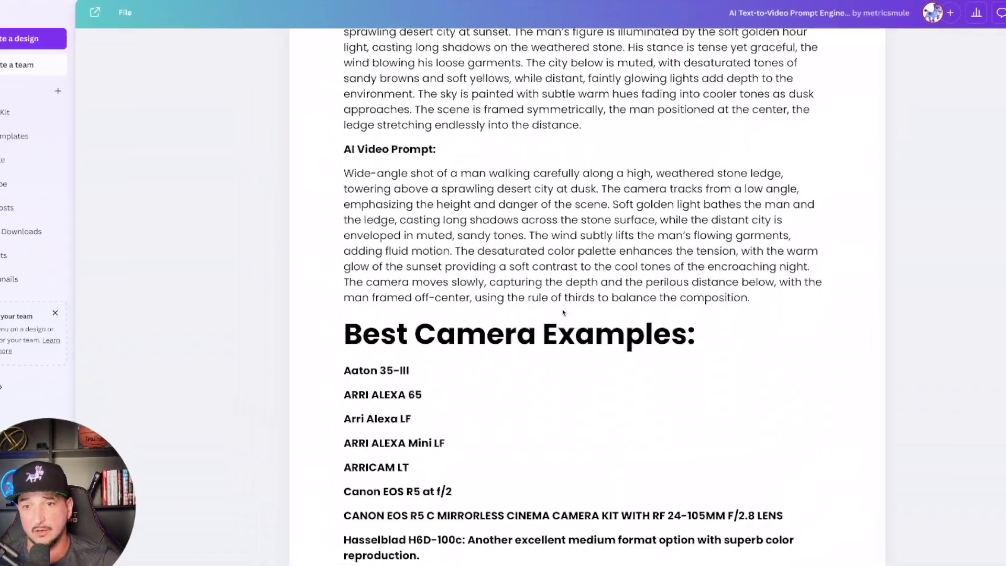
Examine the Best Lens Example list in the Canva document and return to the Guidelines for Video Prompts.
scroll(476, 262, "down", 3)
scroll(481, 209, "down", 20)
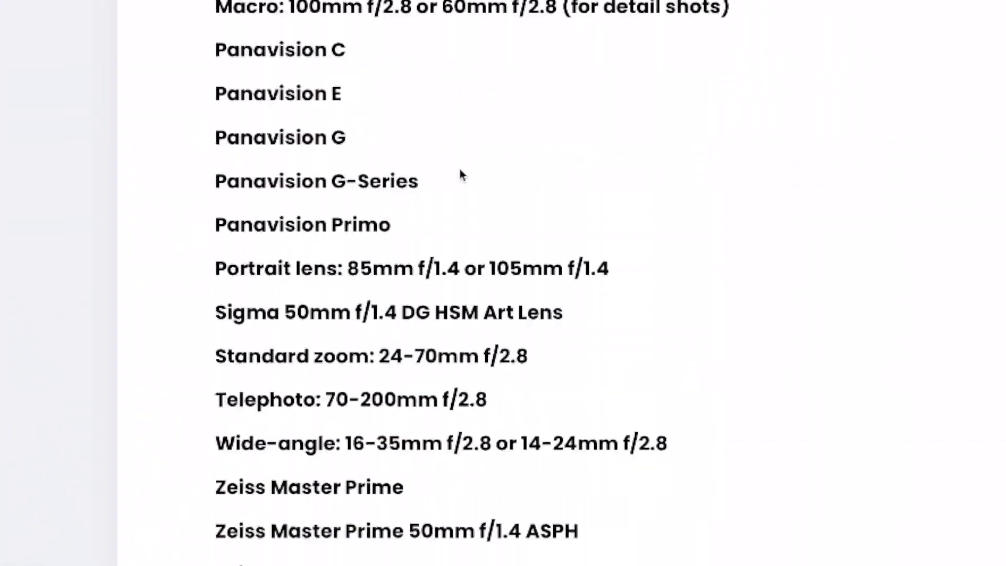
scroll(431, 177, "up", 20)
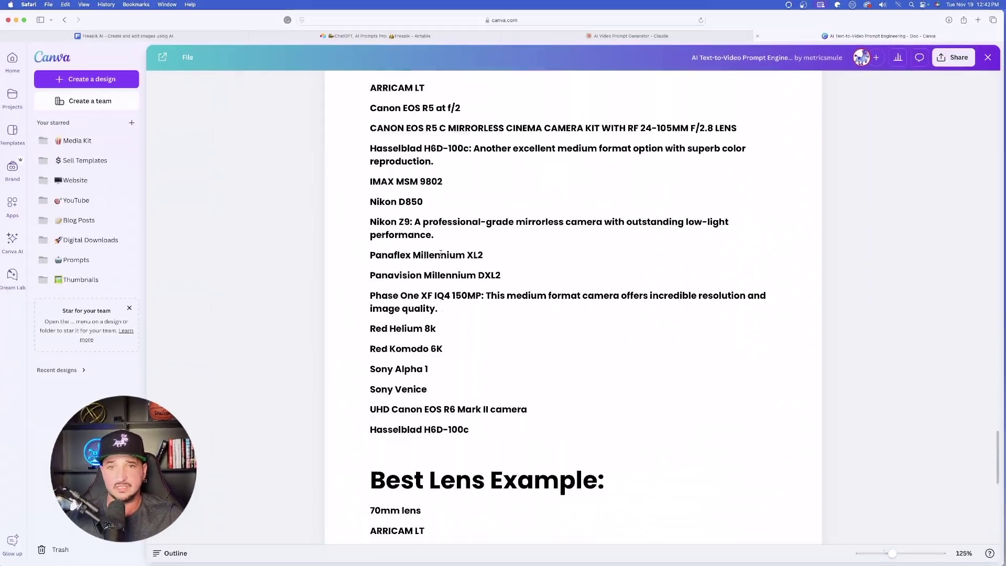
scroll(447, 255, "up", 20)
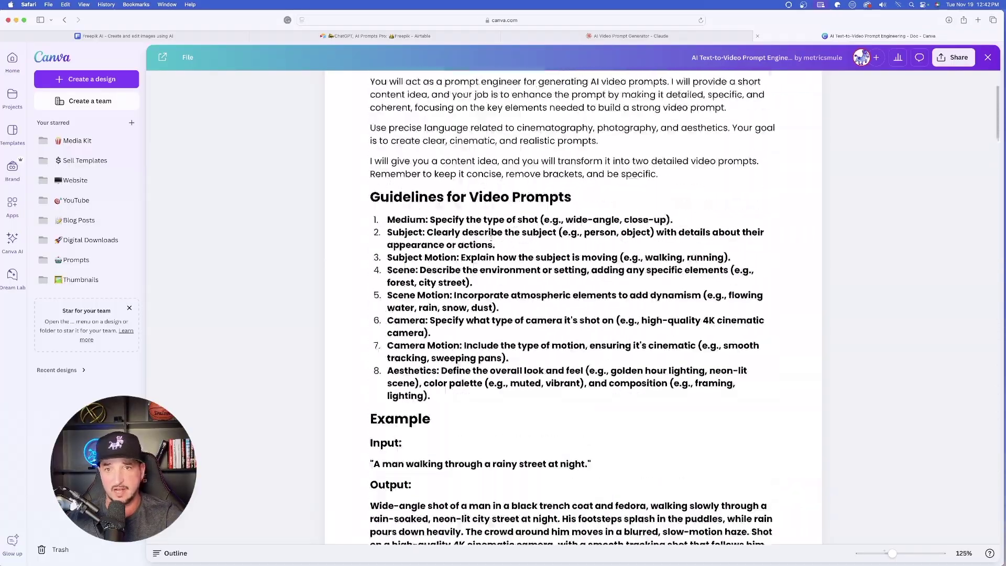
Download the Canva document as a PDF Standard file in A4 size.
scroll(524, 241, "down", 20)
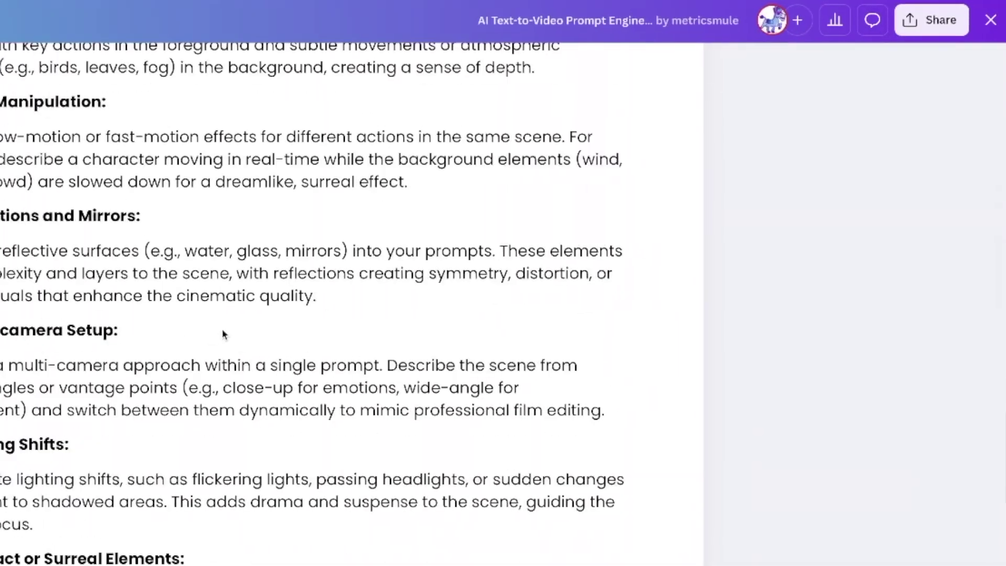
left_click(940, 22)
left_click(731, 338)
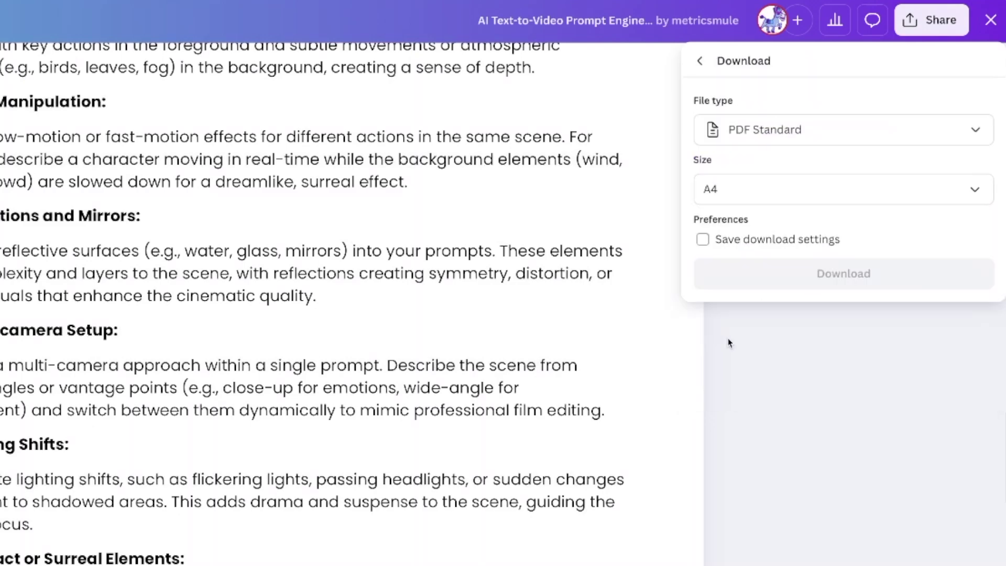
left_click(840, 274)
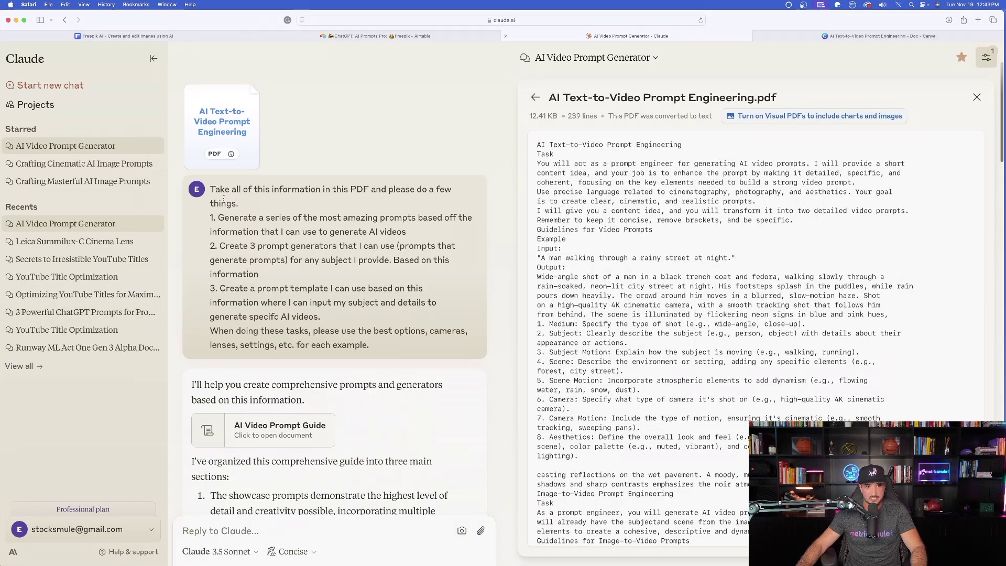
In Claude, highlight the request for a prompt template and the camera, lens and settings instruction in the first message.
left_click_drag(210, 189, 385, 338)
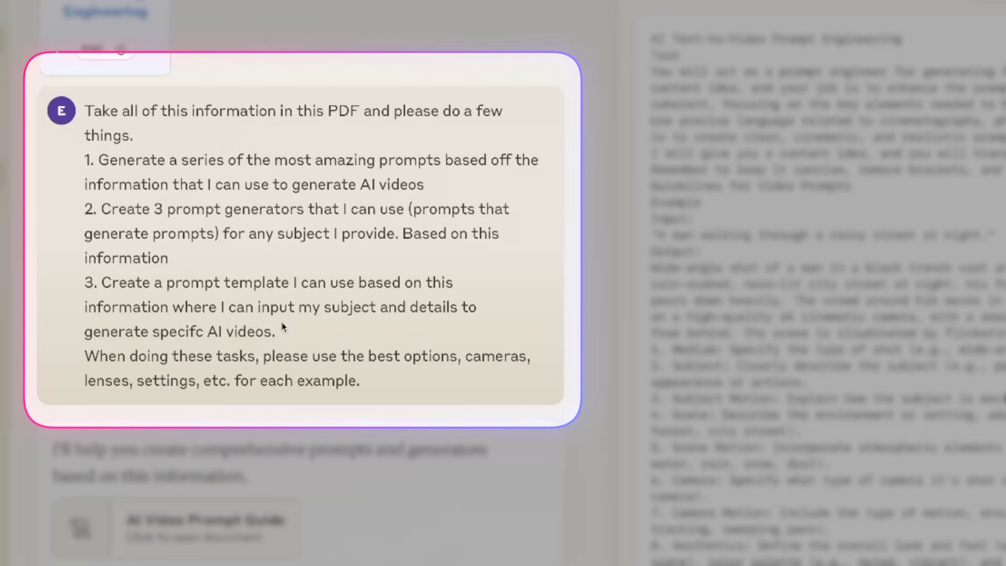
left_click_drag(104, 282, 414, 385)
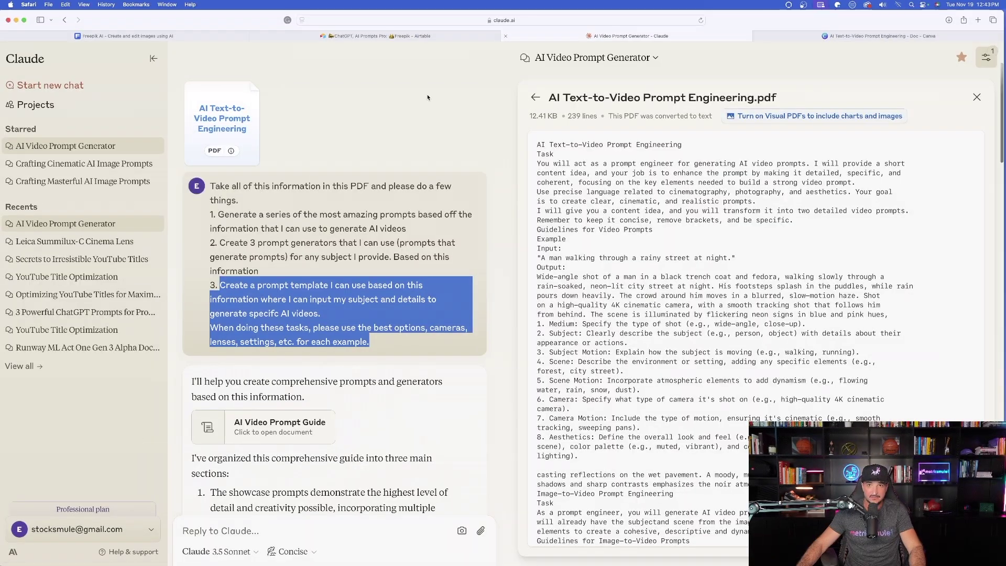
scroll(398, 149, "up", 1)
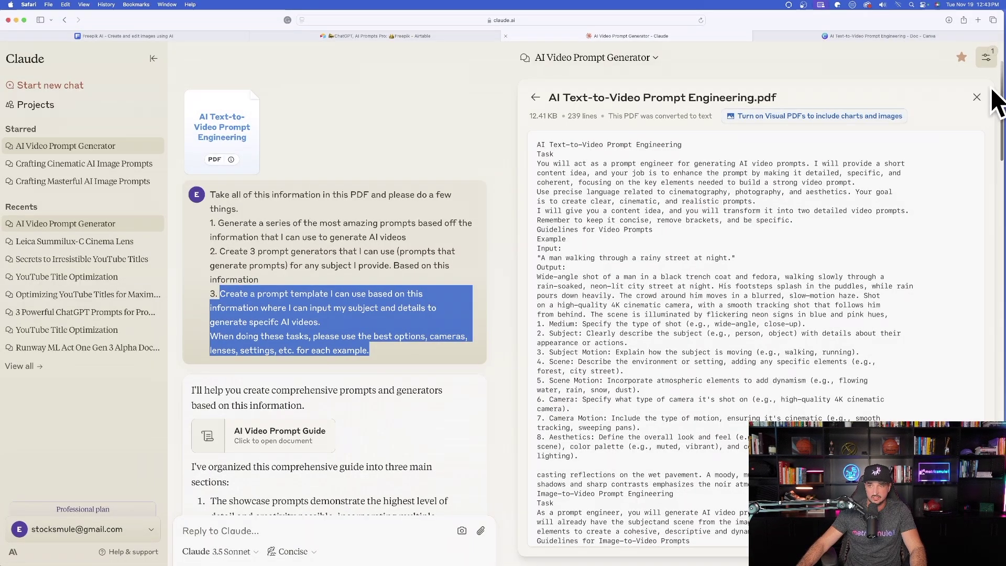
Close the PDF preview, open the AI Video Prompt Guide artifact and review its prompt generators.
left_click(535, 97)
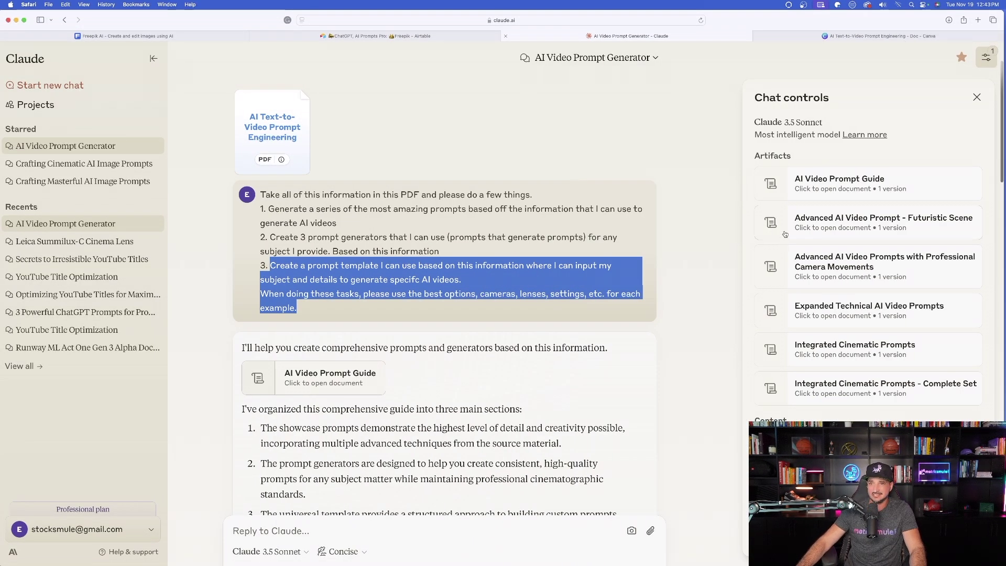
left_click(855, 189)
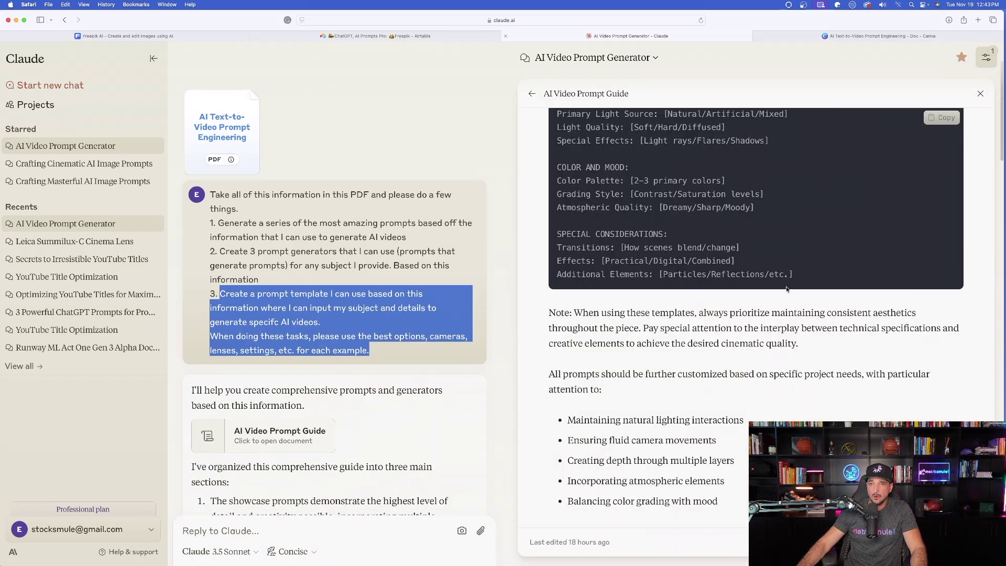
scroll(685, 148, "up", 20)
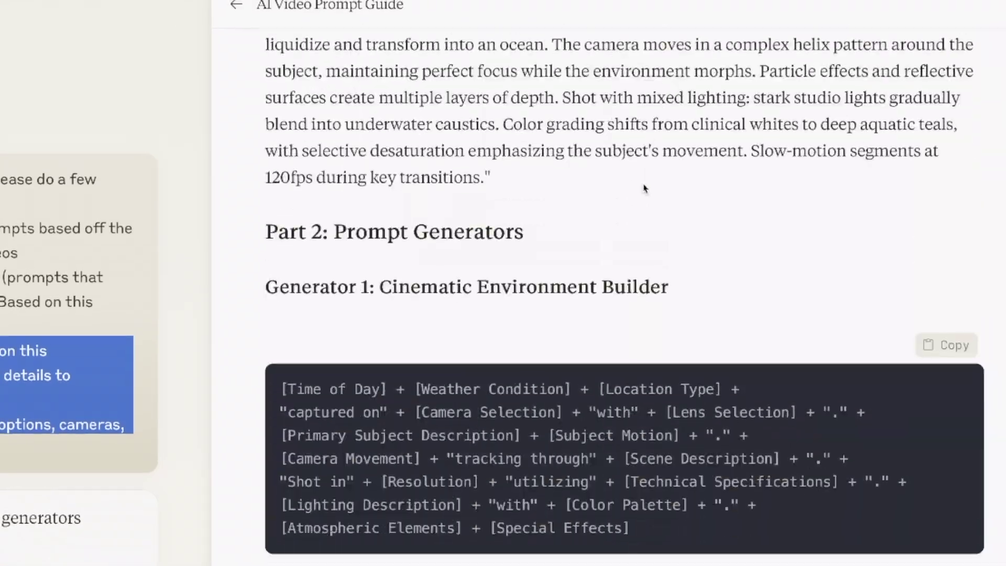
scroll(646, 189, "down", 15)
scroll(638, 212, "down", 7)
scroll(626, 203, "up", 14)
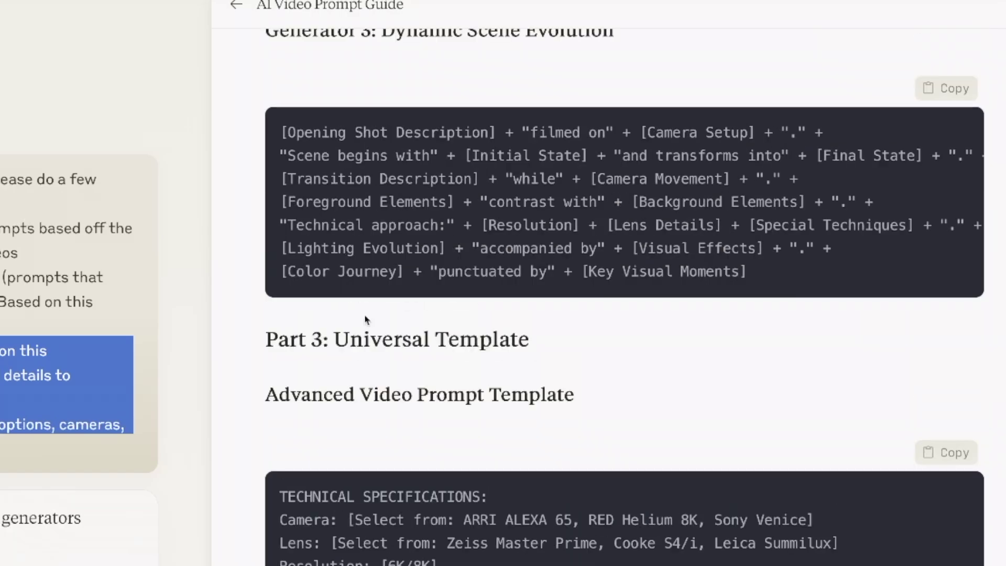
Examine the guide's Advanced Video Prompt Template sections, then go back to the showcase prompts such as Natural Elements.
scroll(367, 314, "down", 4)
scroll(354, 229, "down", 3)
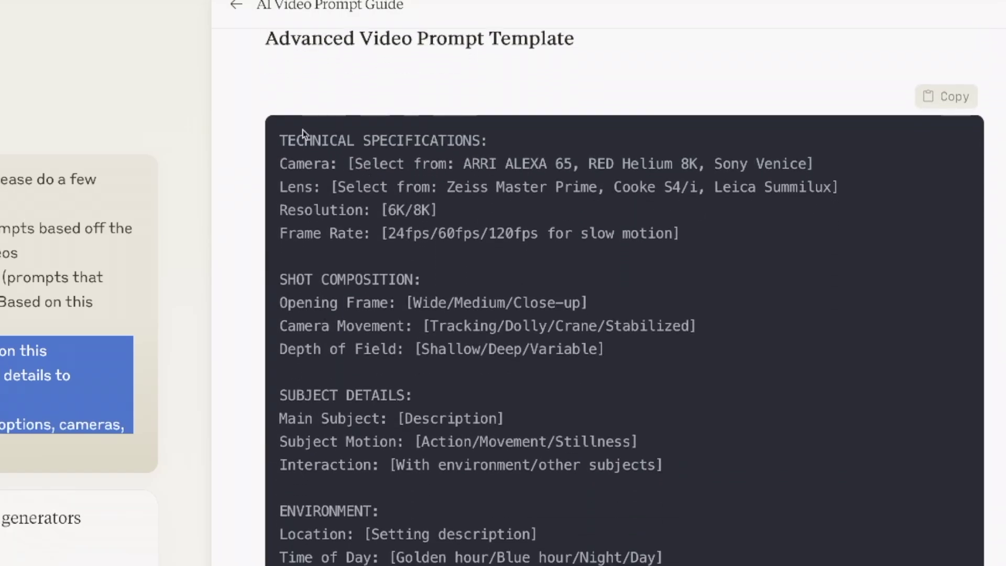
scroll(286, 144, "down", 12)
scroll(503, 419, "up", 20)
scroll(489, 422, "down", 6)
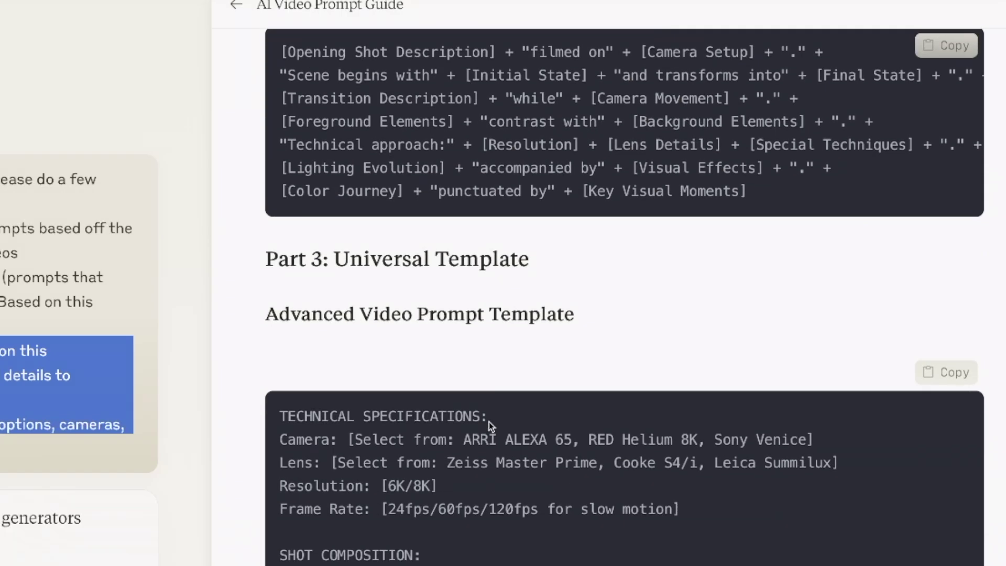
scroll(482, 449, "down", 2)
scroll(447, 344, "up", 18)
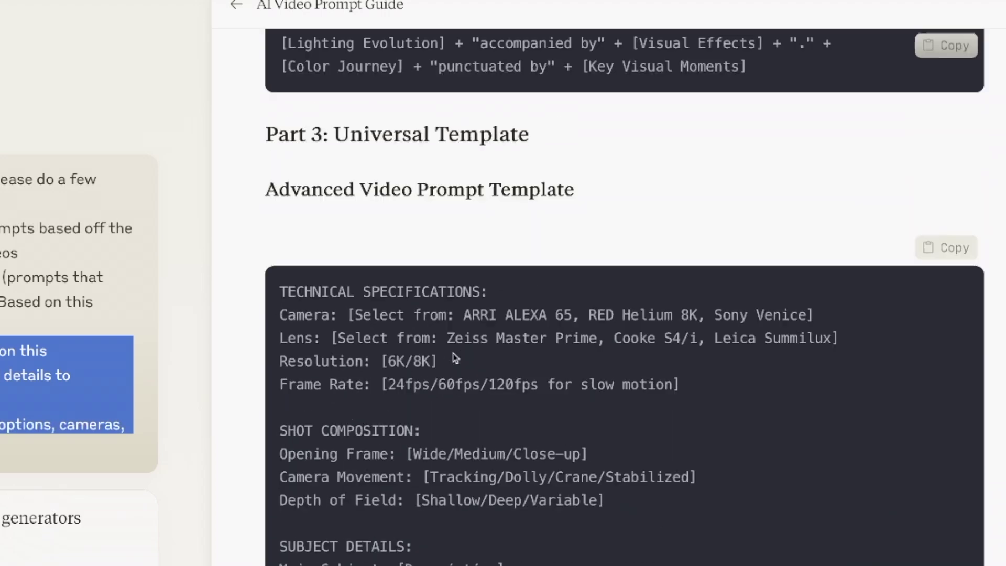
scroll(653, 302, "up", 10)
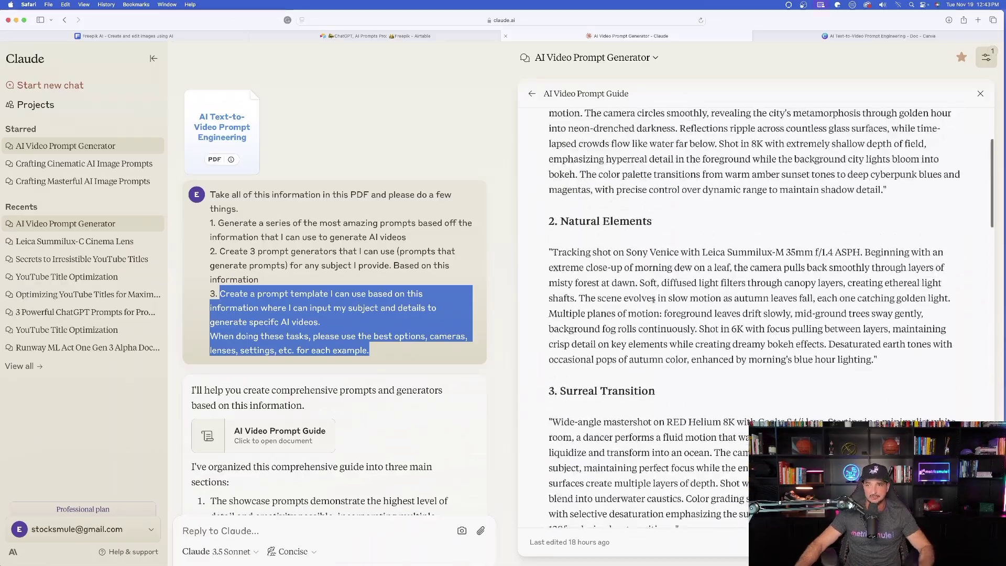